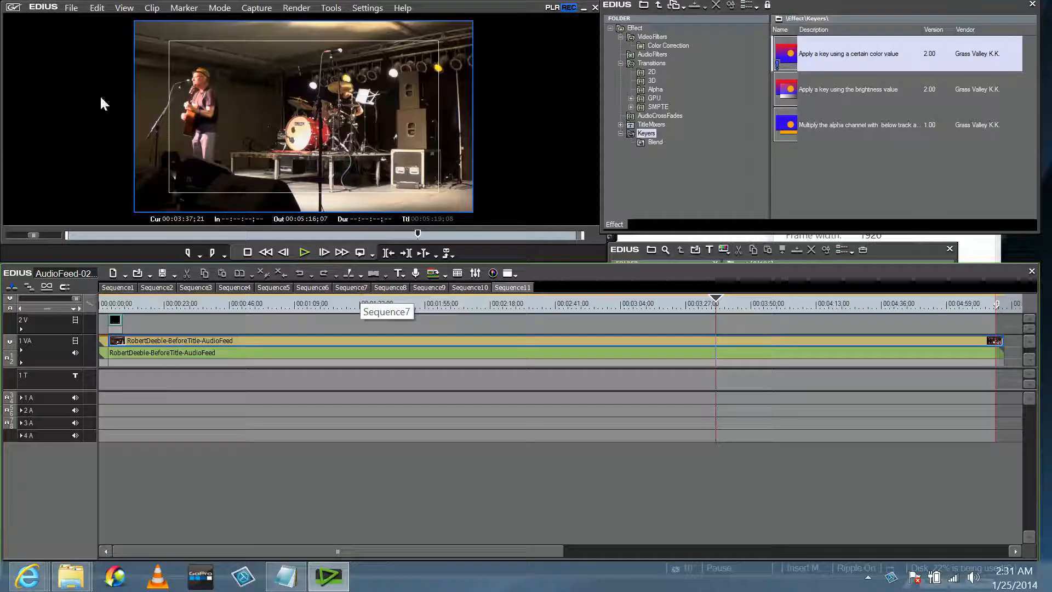
Save the AudioFeed-02 concert project with File > Save Project.
click(71, 9)
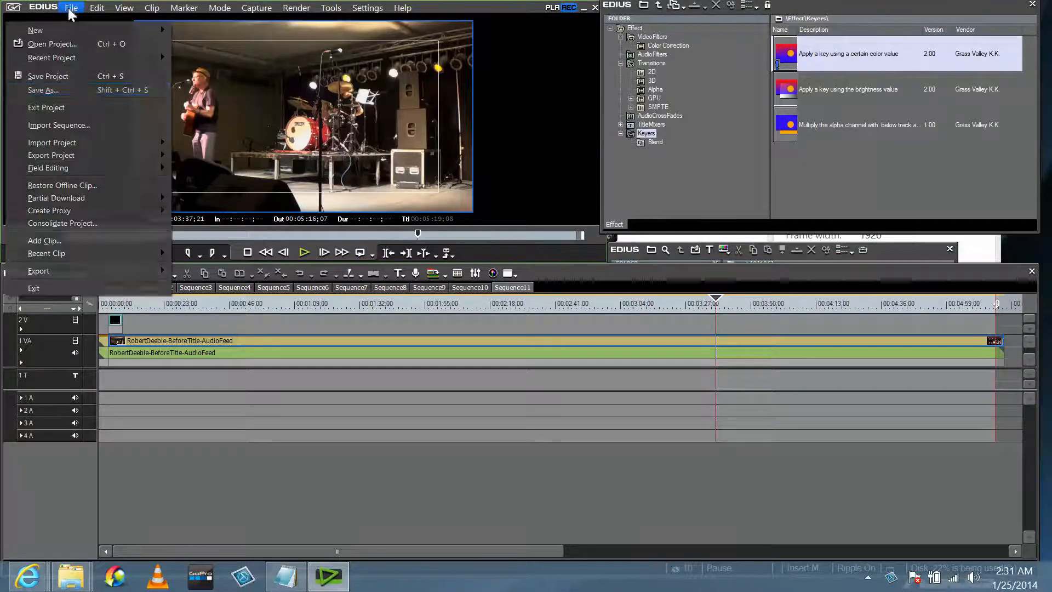
click(81, 77)
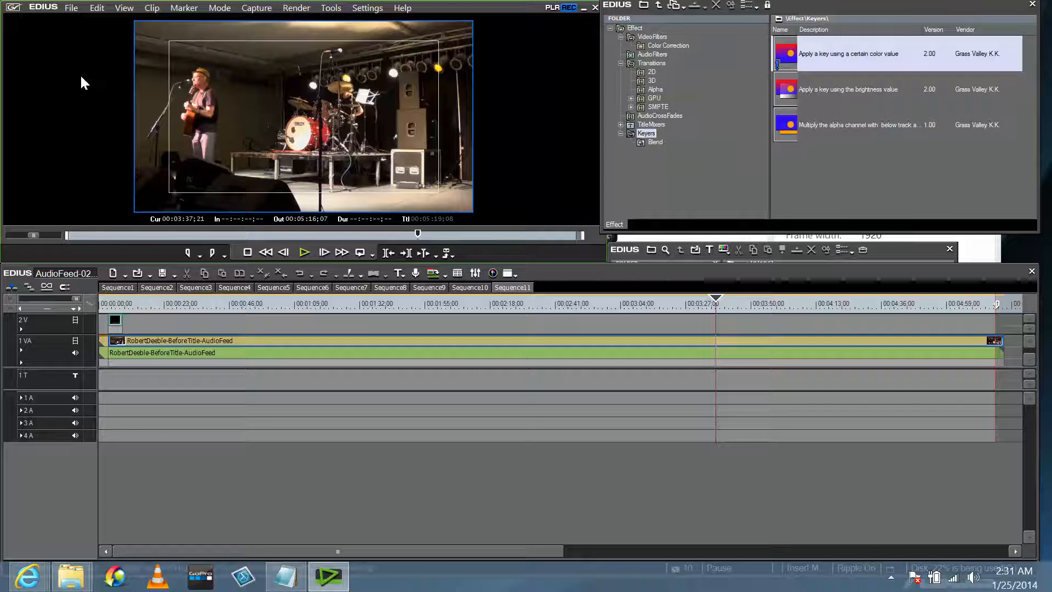
click(72, 8)
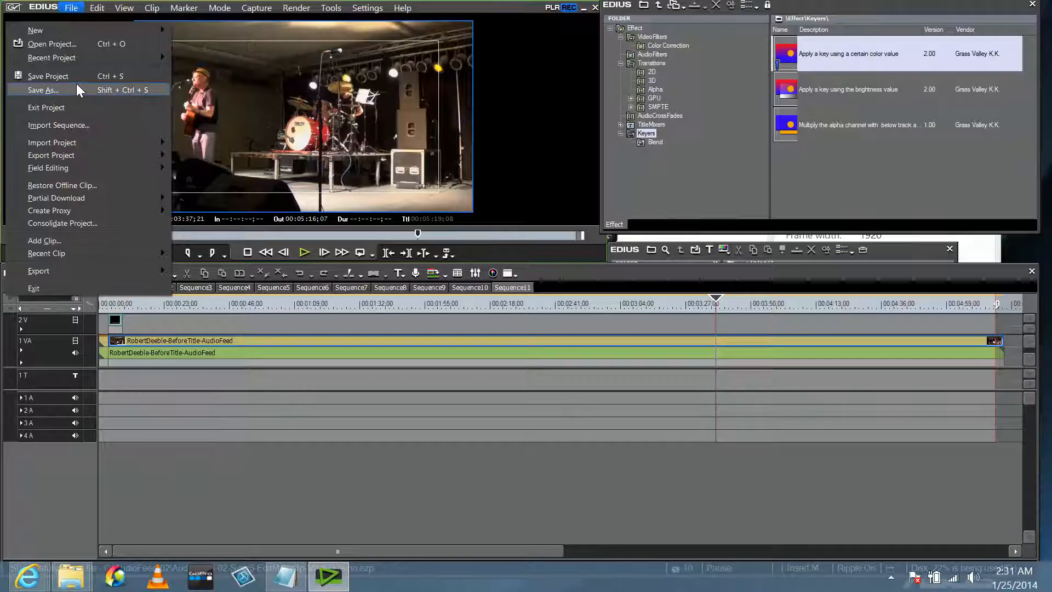
Save the project as 'sampleforvideo' in the AudioFeed-02 folder.
click(44, 90)
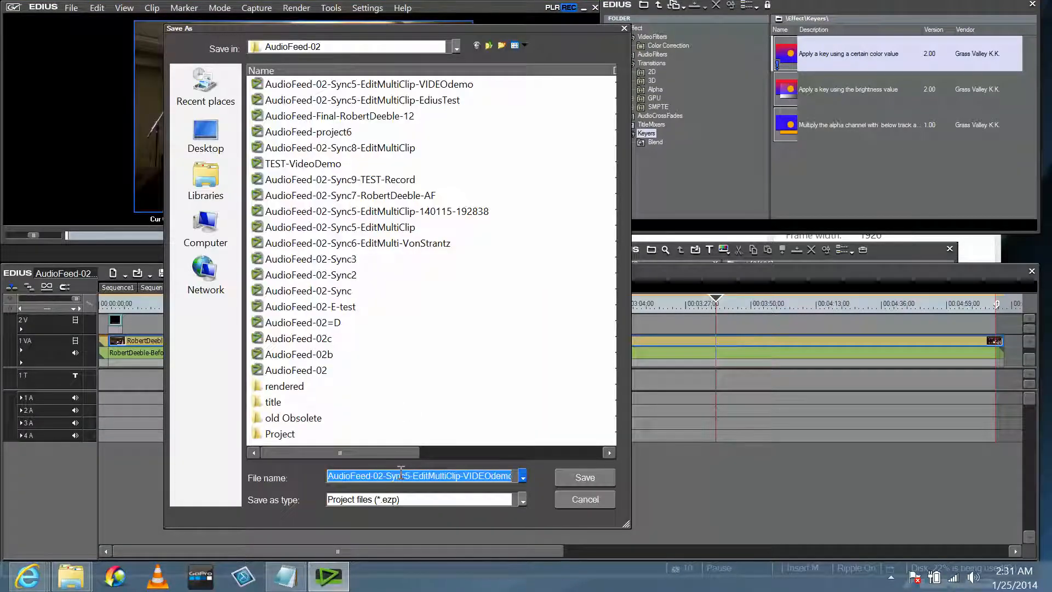
text(sa)
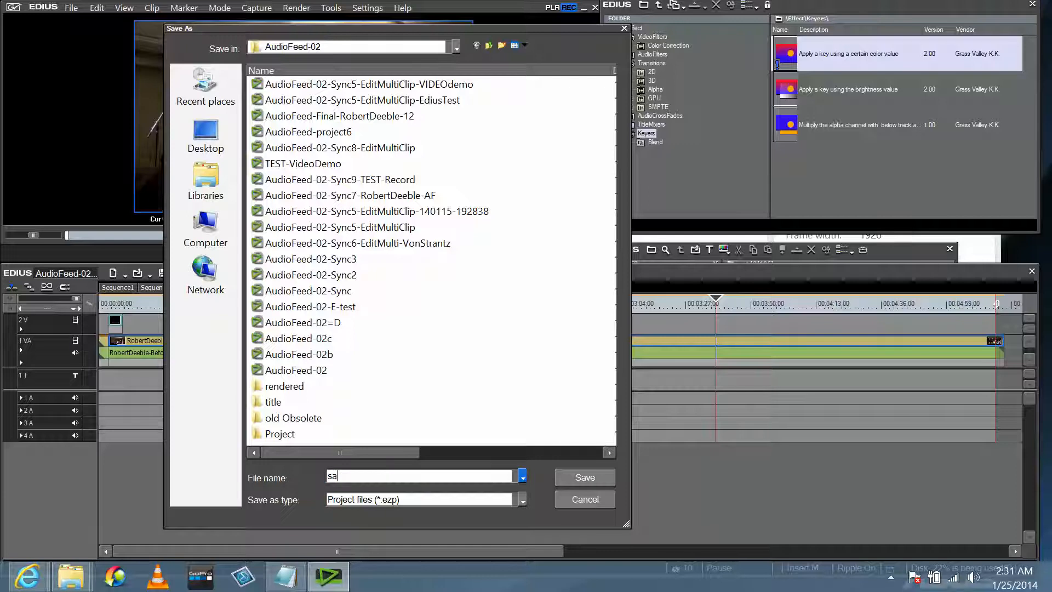
text(mpleforvideo)
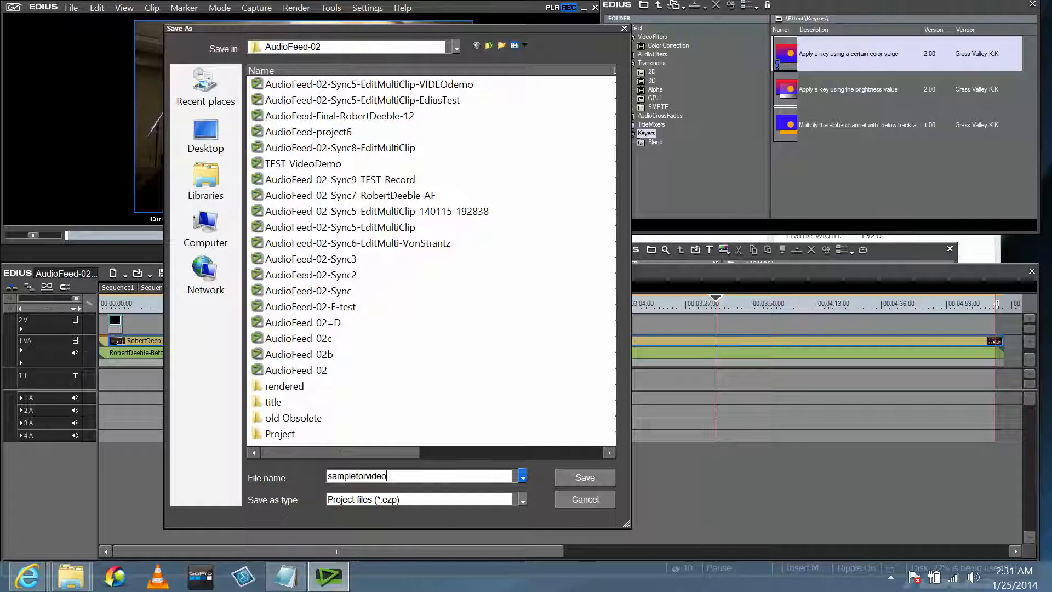
key(Return)
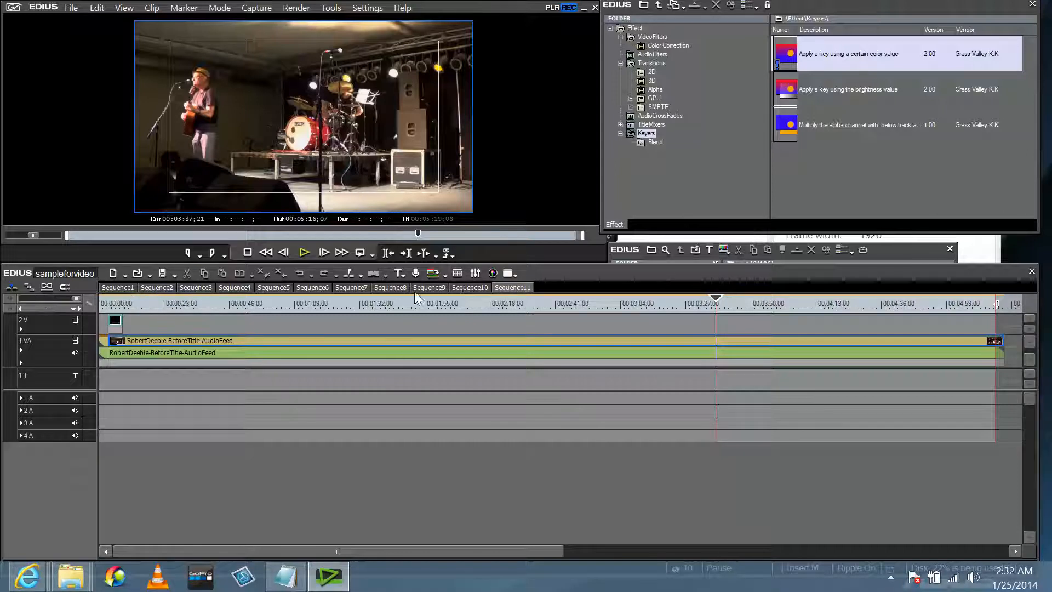
View the Sequence10, Sequence9, Sequence7 and Sequence8 timelines in turn, ending on Sequence9.
click(461, 286)
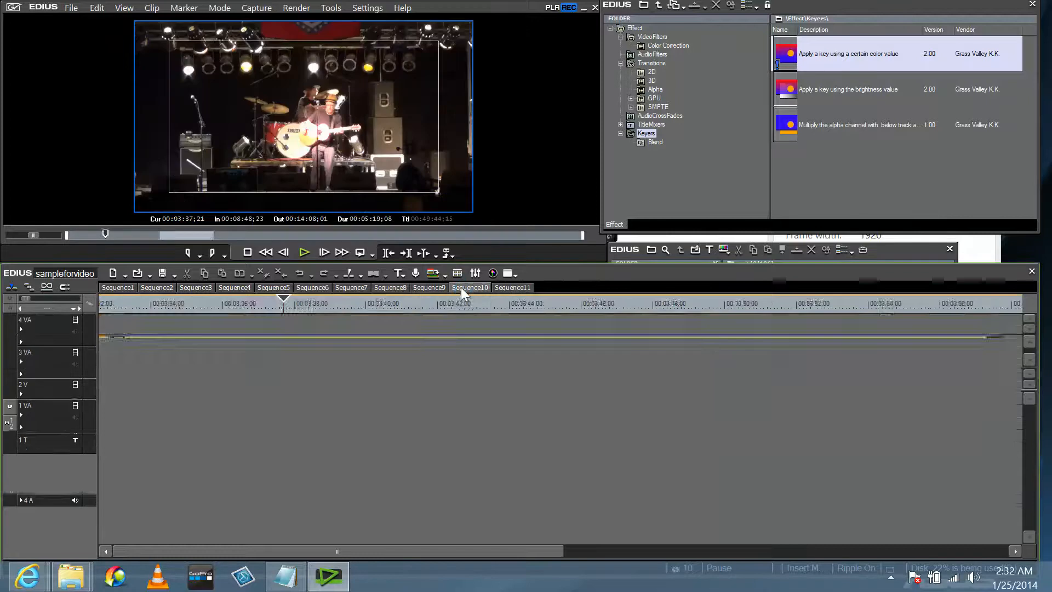
click(428, 286)
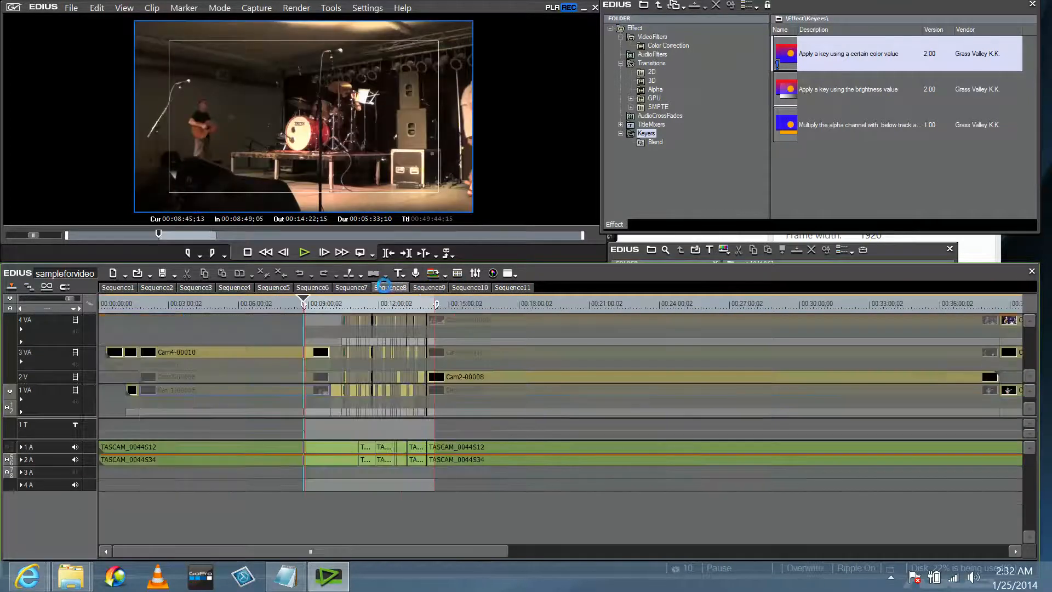
click(349, 286)
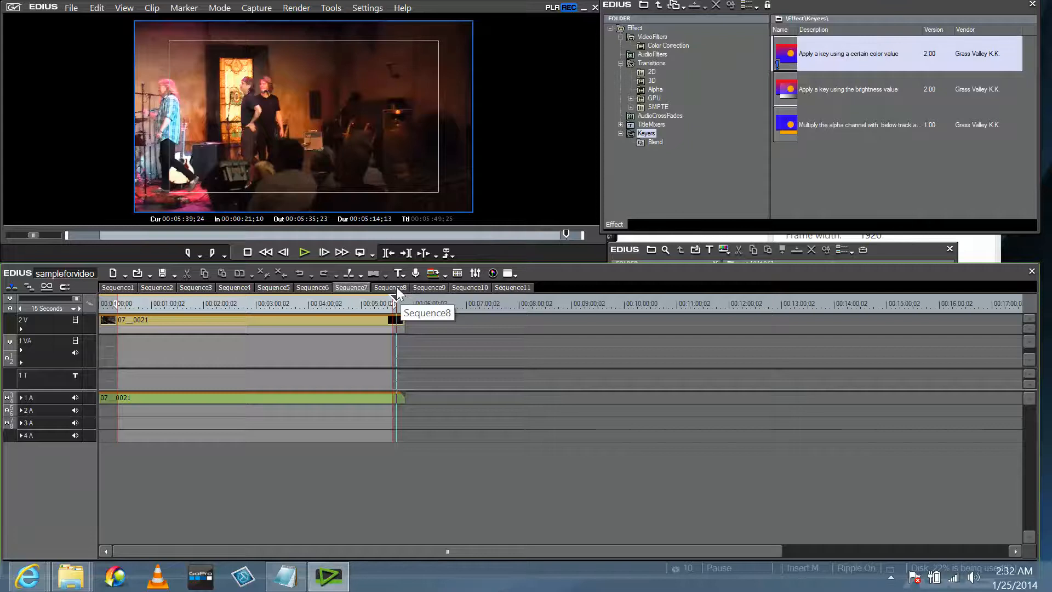
click(396, 287)
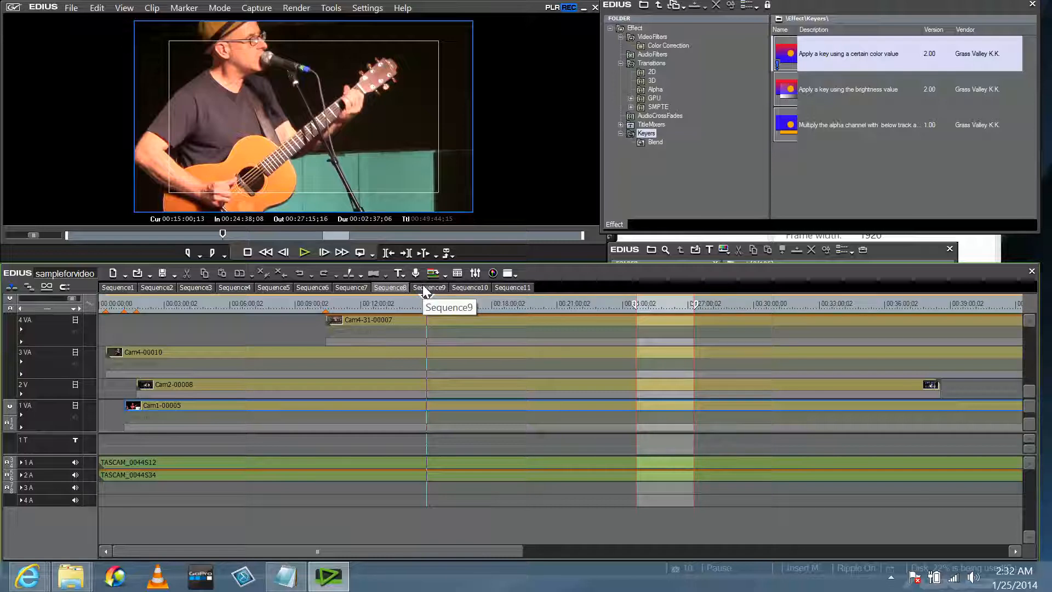
click(423, 287)
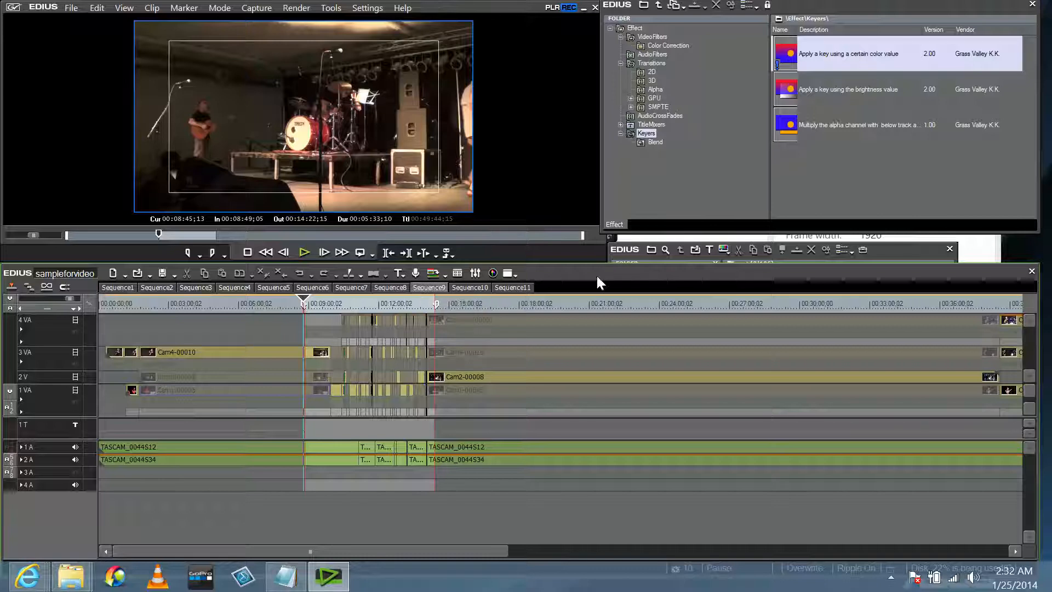
Open the Sequence8 timeline and set the playhead to 00:15:24;15.
drag(601, 283, 602, 290)
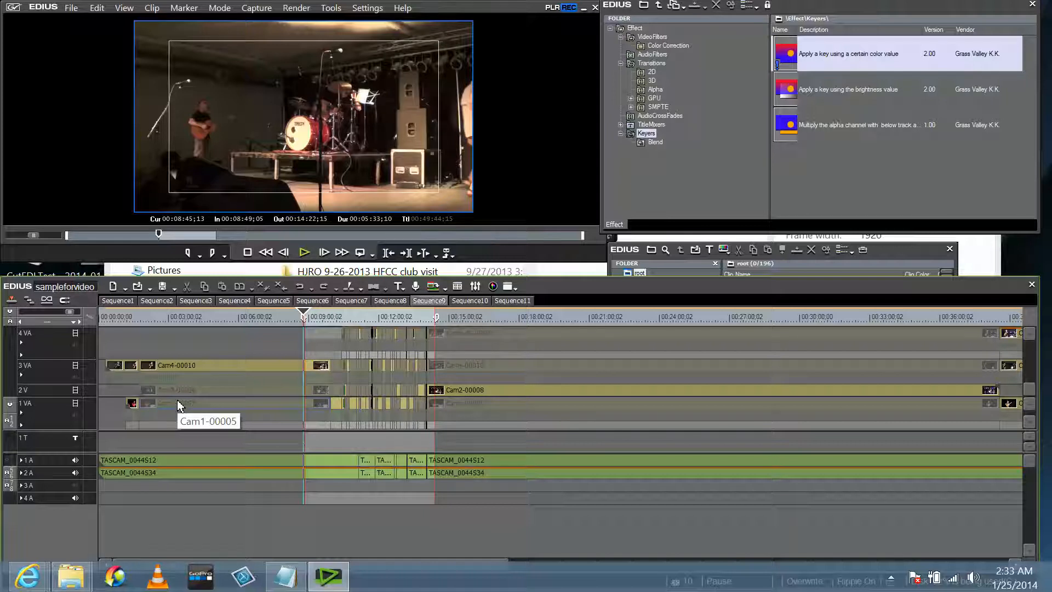
click(397, 301)
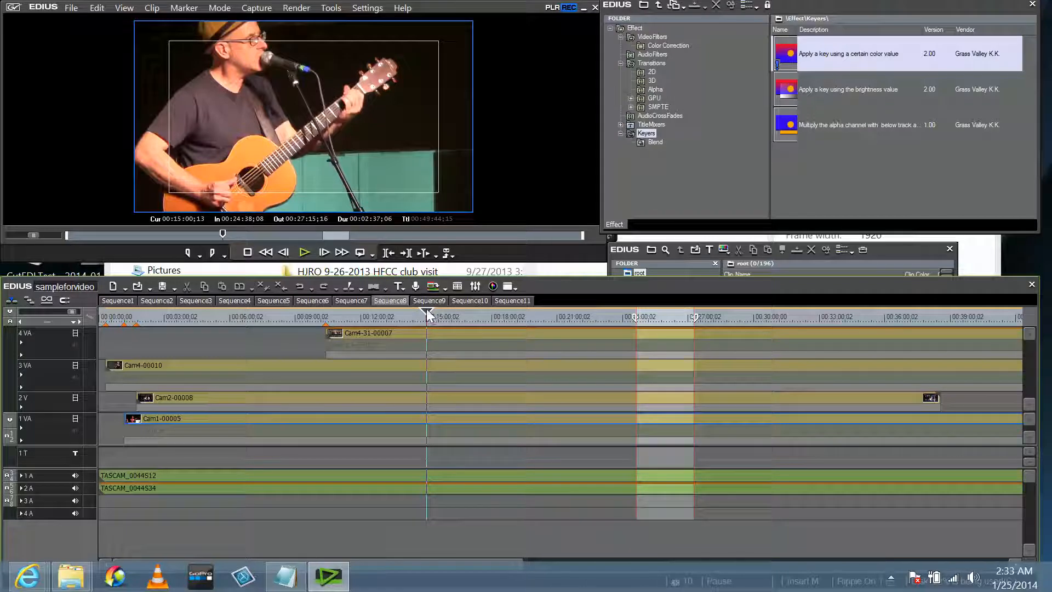
drag(429, 313, 443, 317)
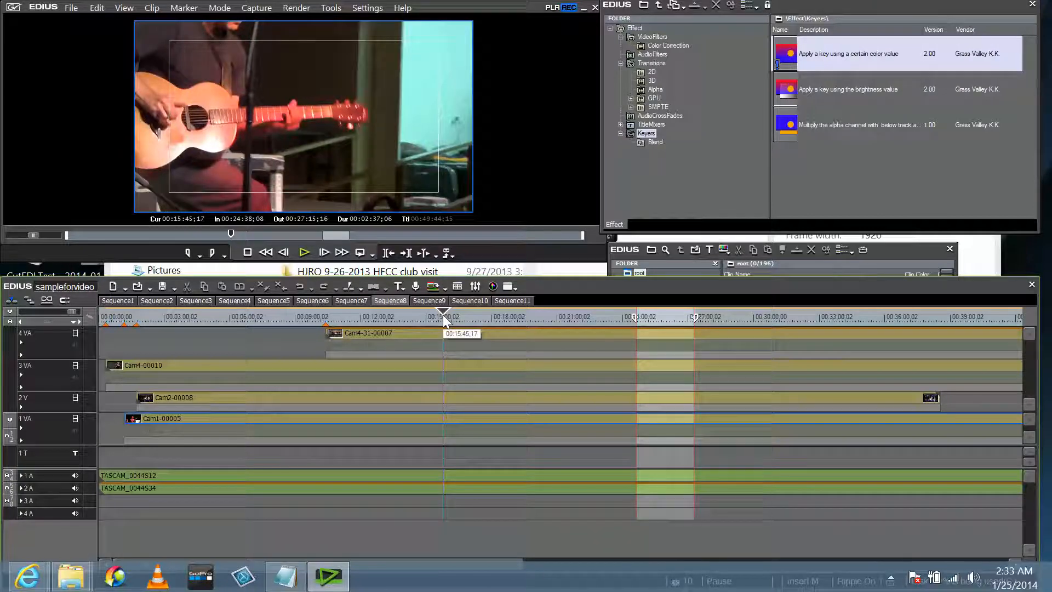
drag(443, 315, 436, 311)
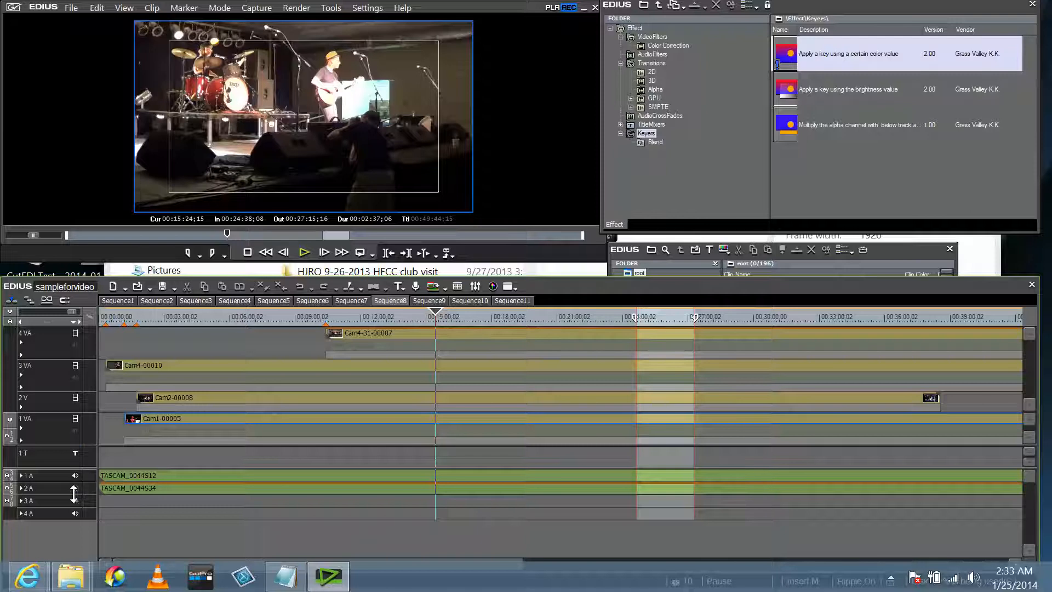
Mute the 1 A and 2 A audio tracks.
click(77, 476)
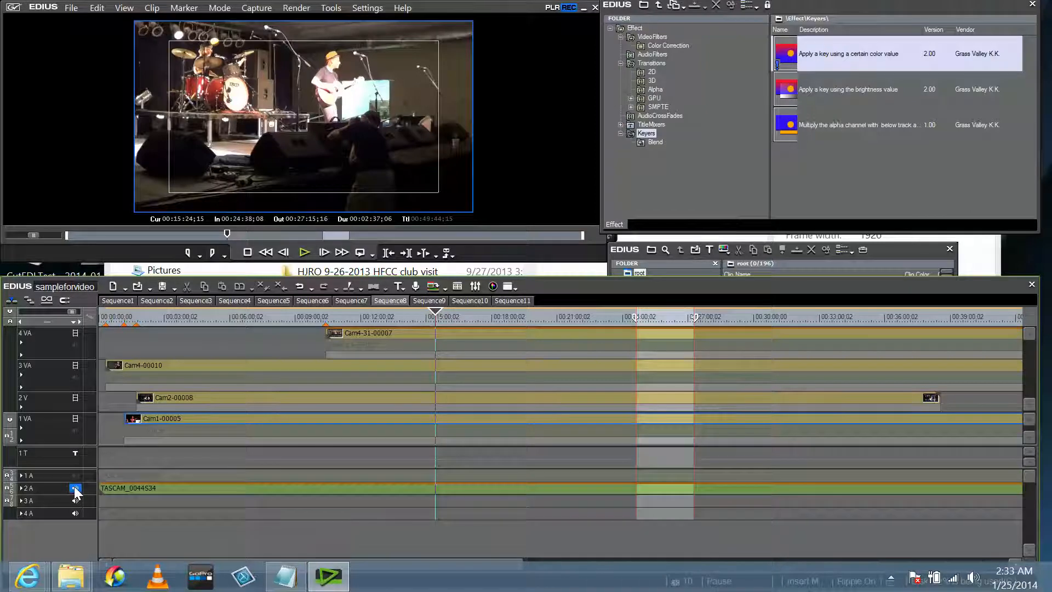
click(75, 488)
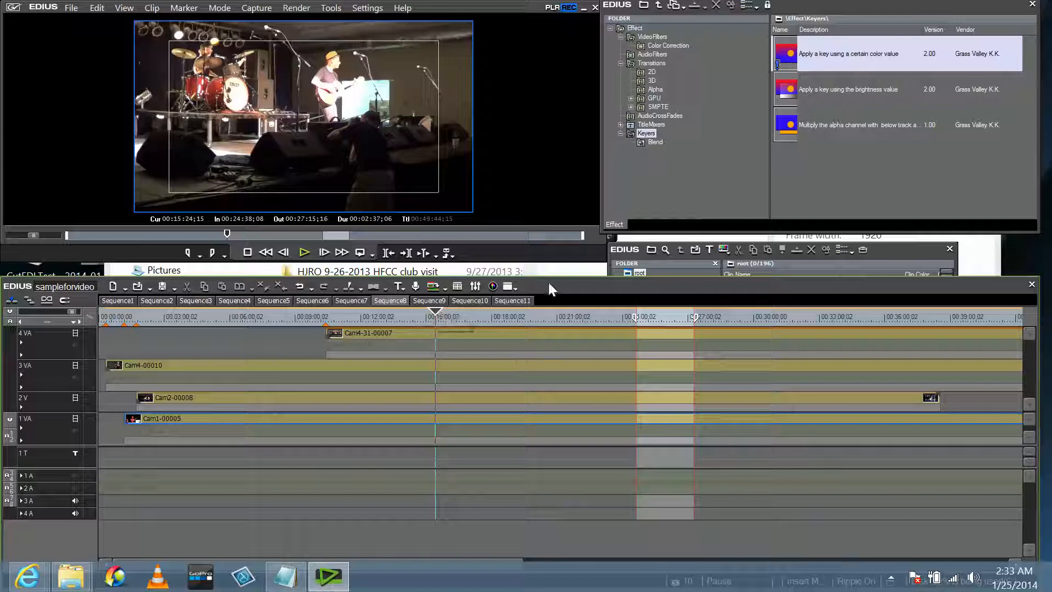
drag(548, 282, 548, 269)
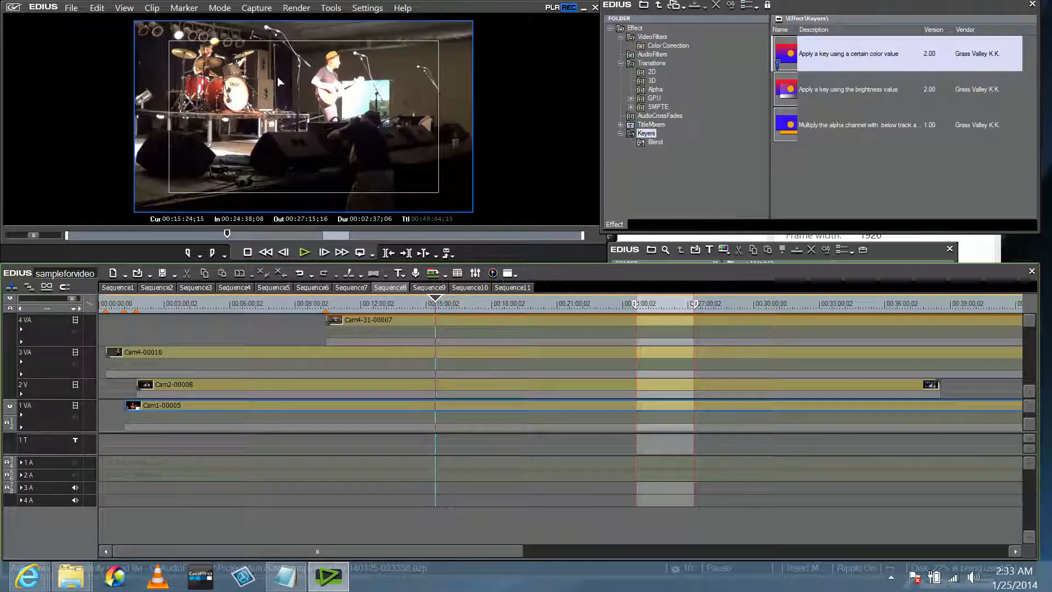
Set the number of multicam cameras to 4.
click(224, 9)
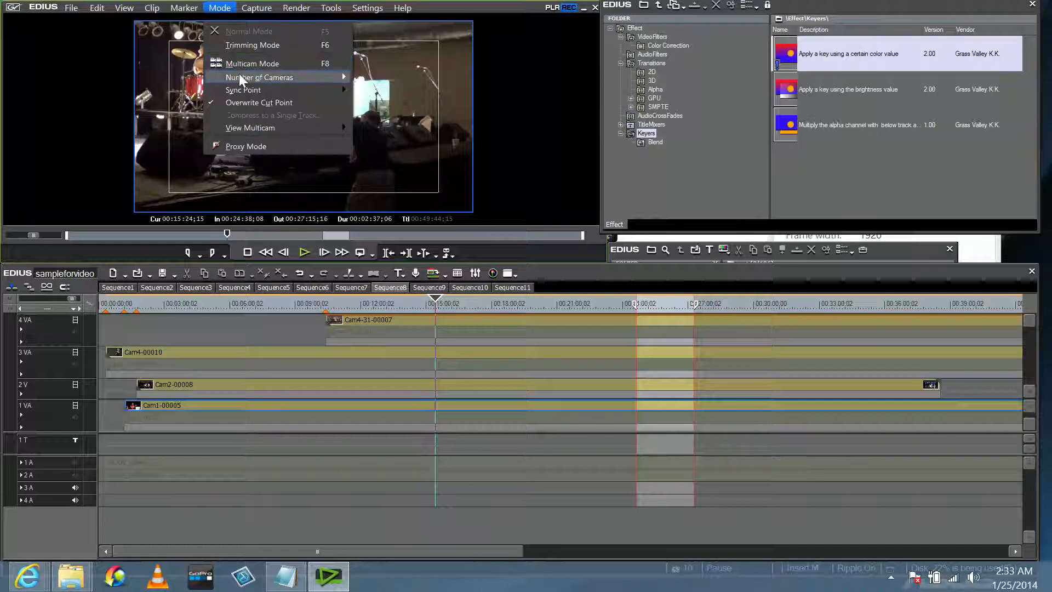
mouse_move(240, 77)
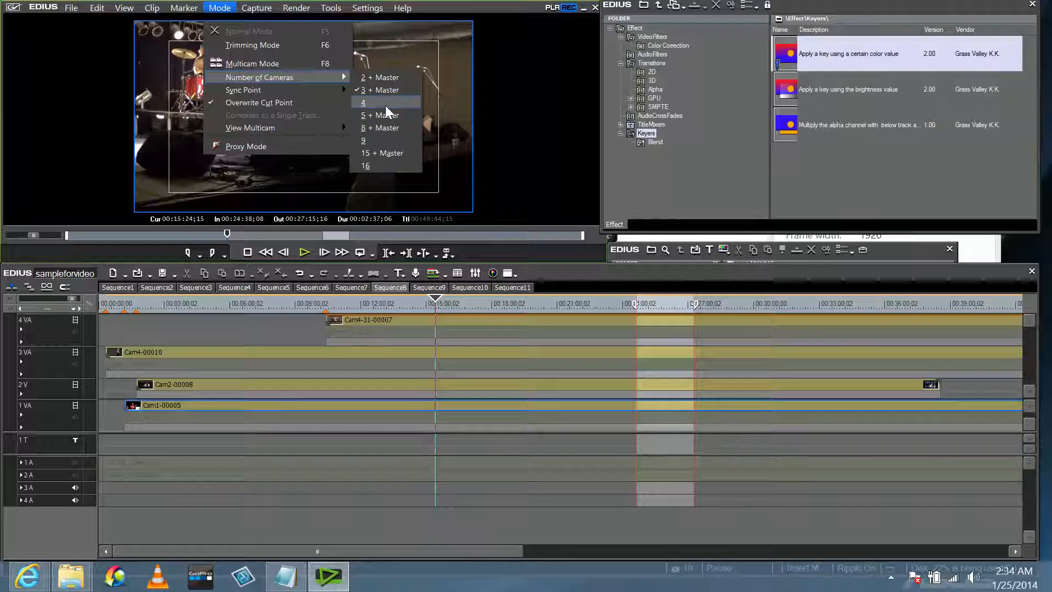
click(380, 119)
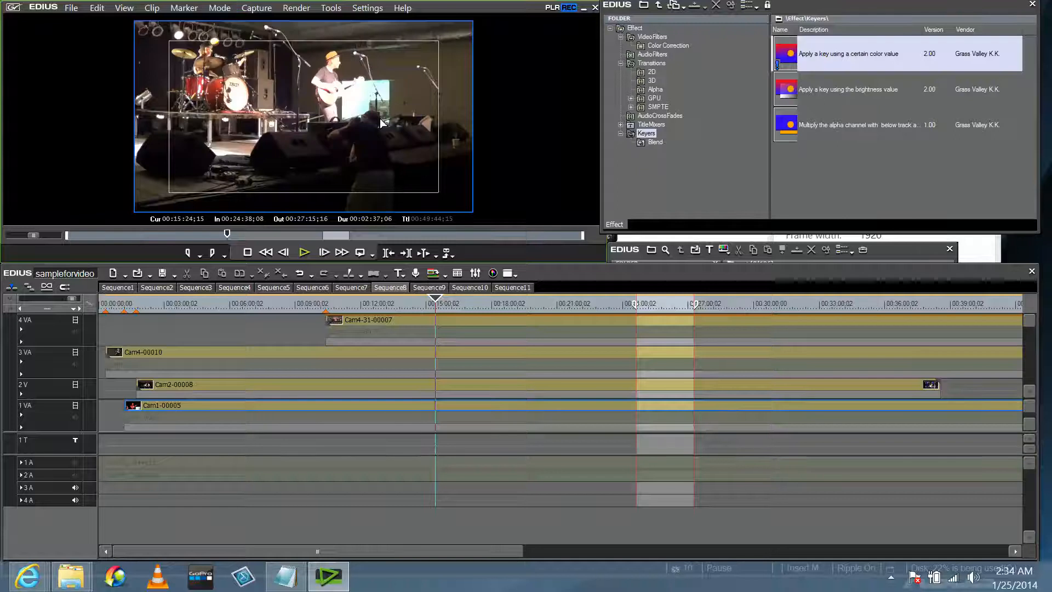
Turn on Multicam Mode to show the Master view and four camera angles.
click(259, 14)
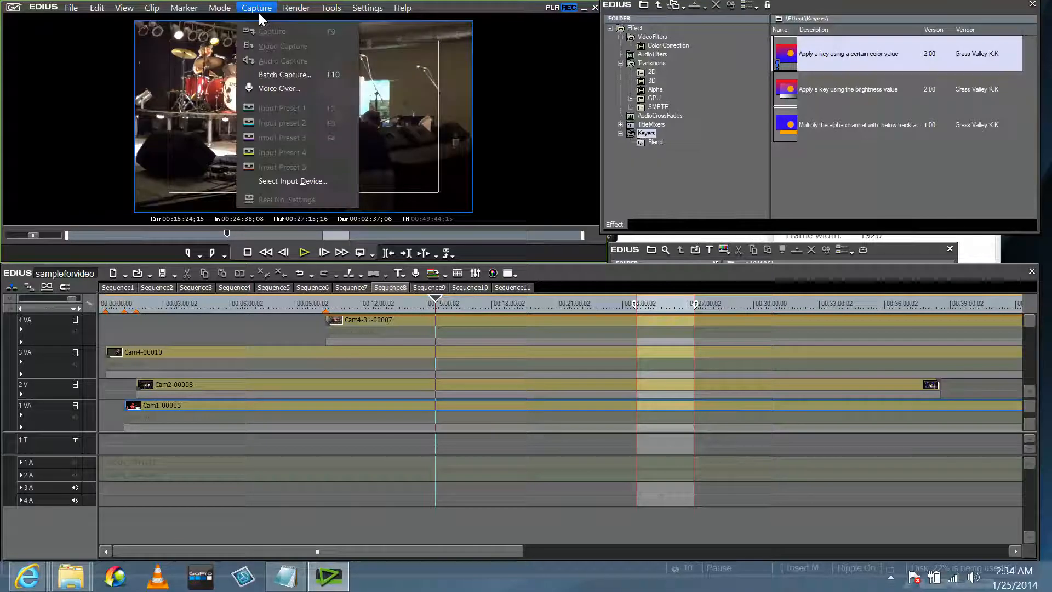
mouse_move(220, 8)
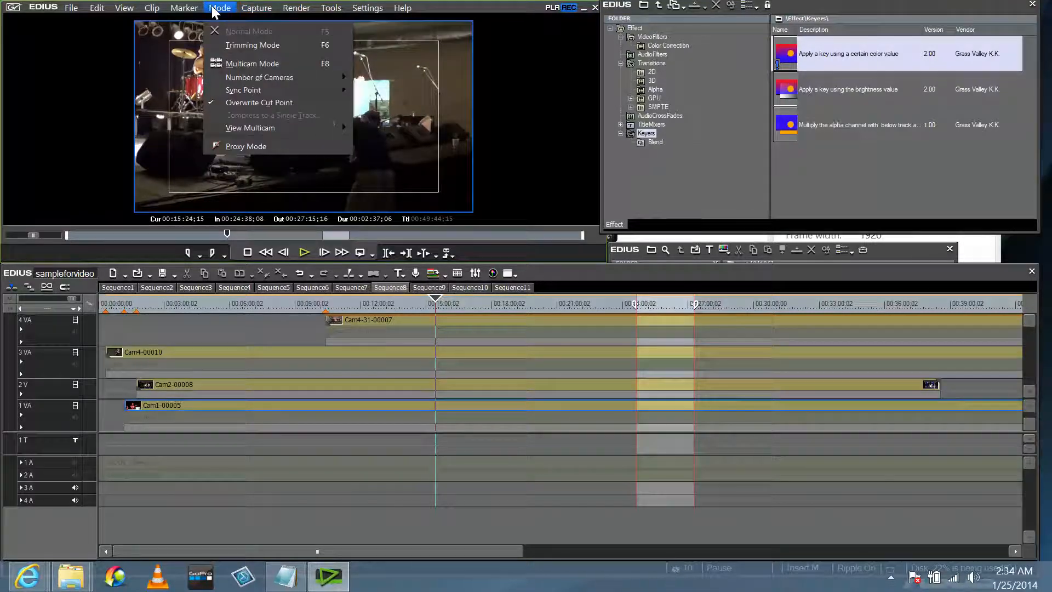
click(242, 64)
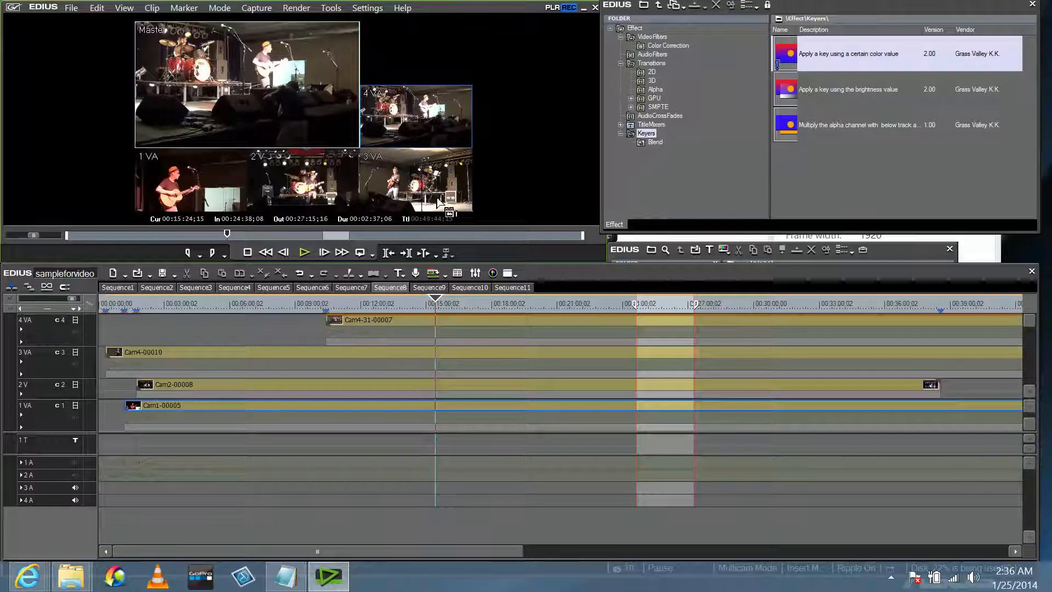
Play the sequence and cut live between cameras 2, 3 and 4.
click(304, 253)
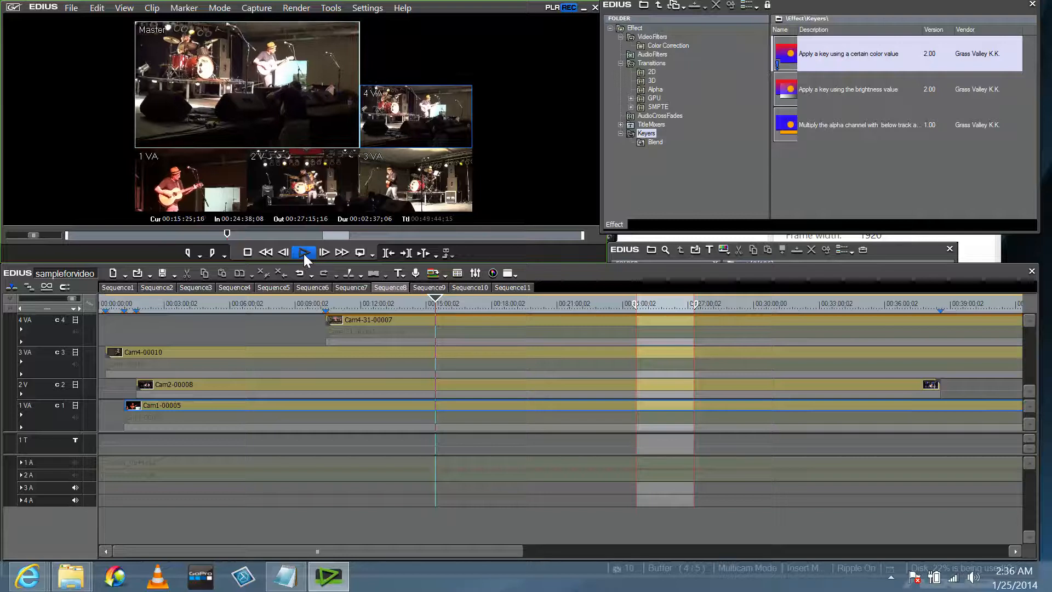
click(309, 185)
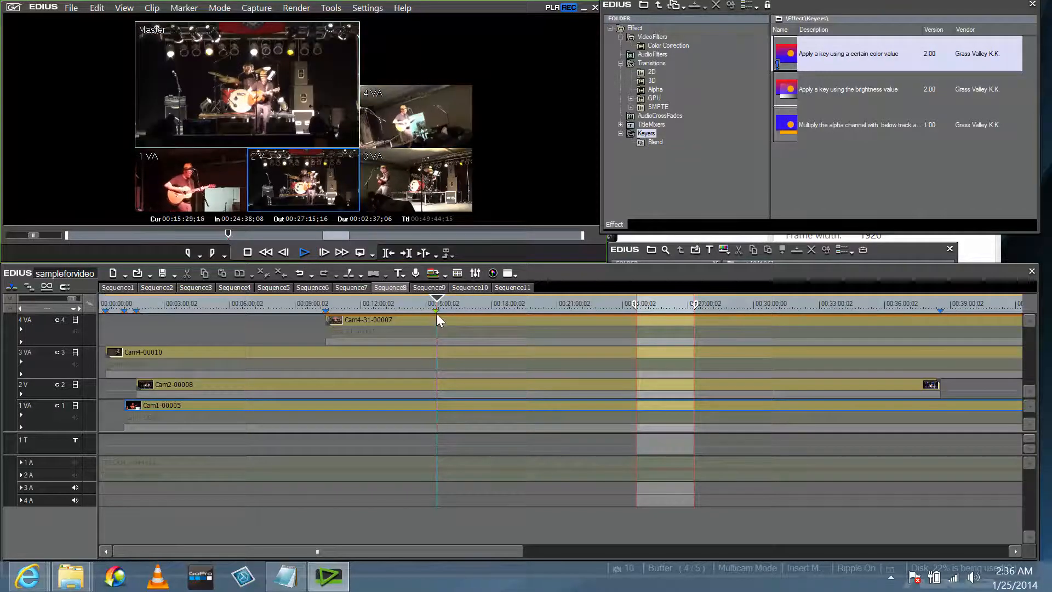
click(395, 189)
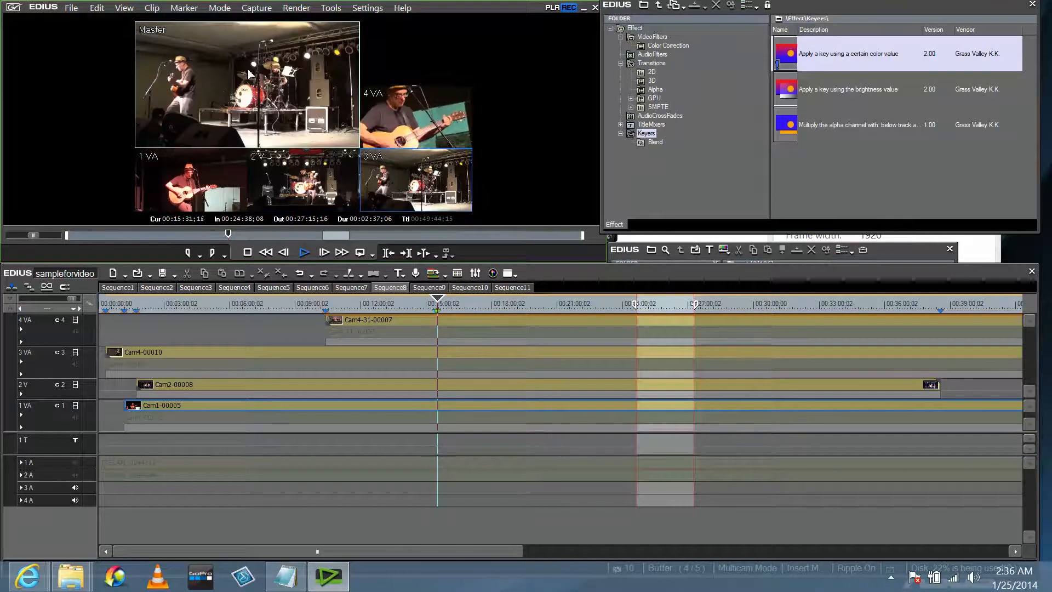
click(432, 109)
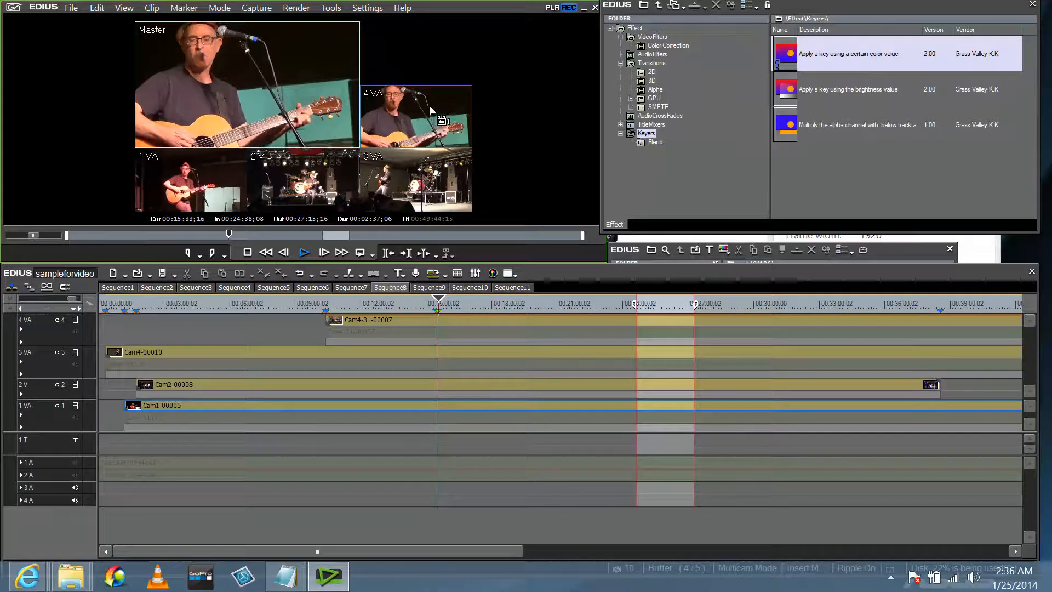
click(339, 181)
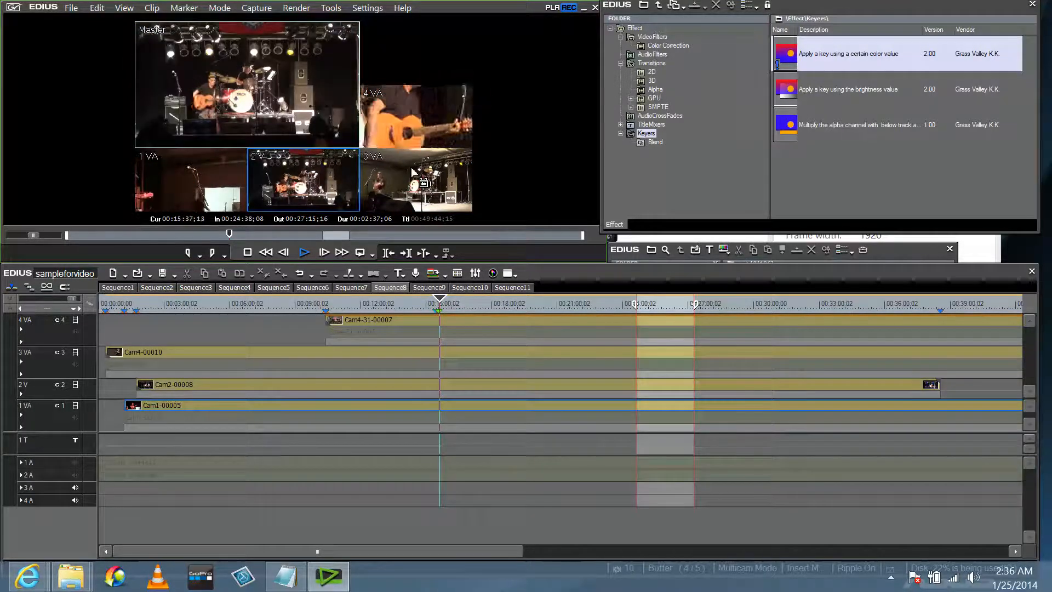
click(393, 174)
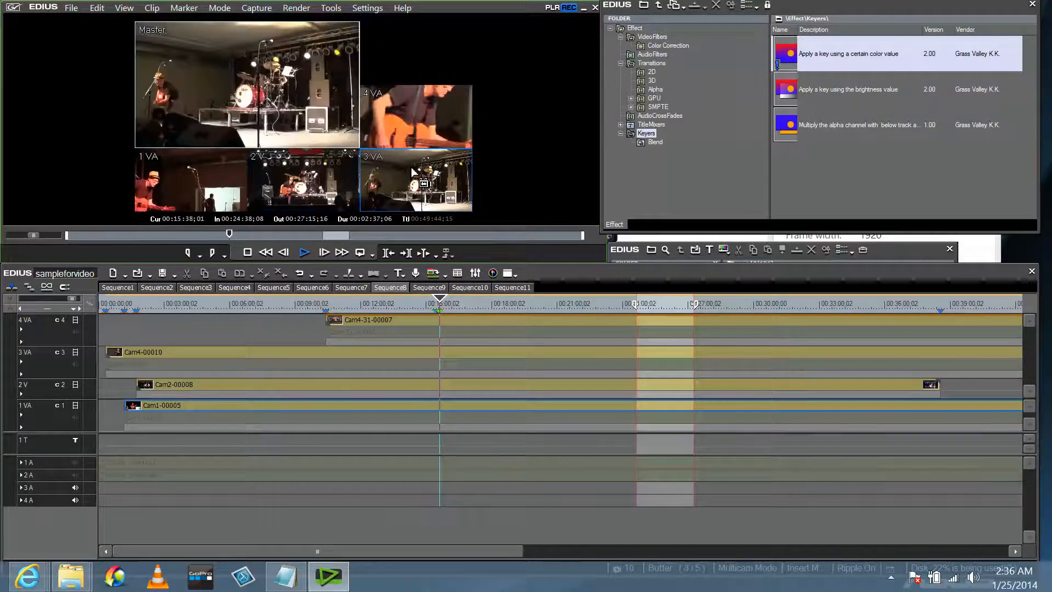
click(411, 113)
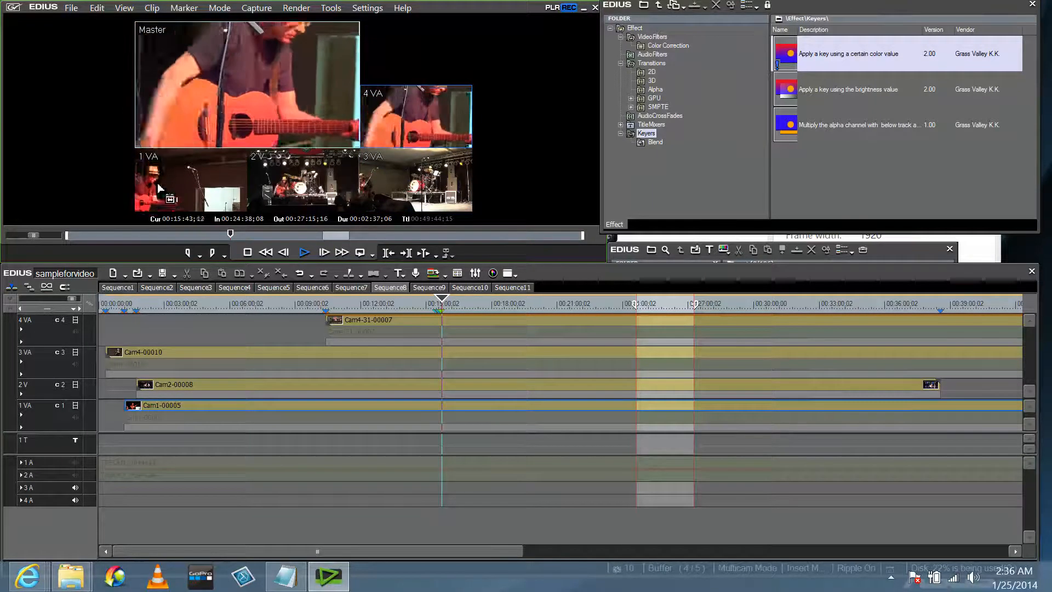
click(313, 181)
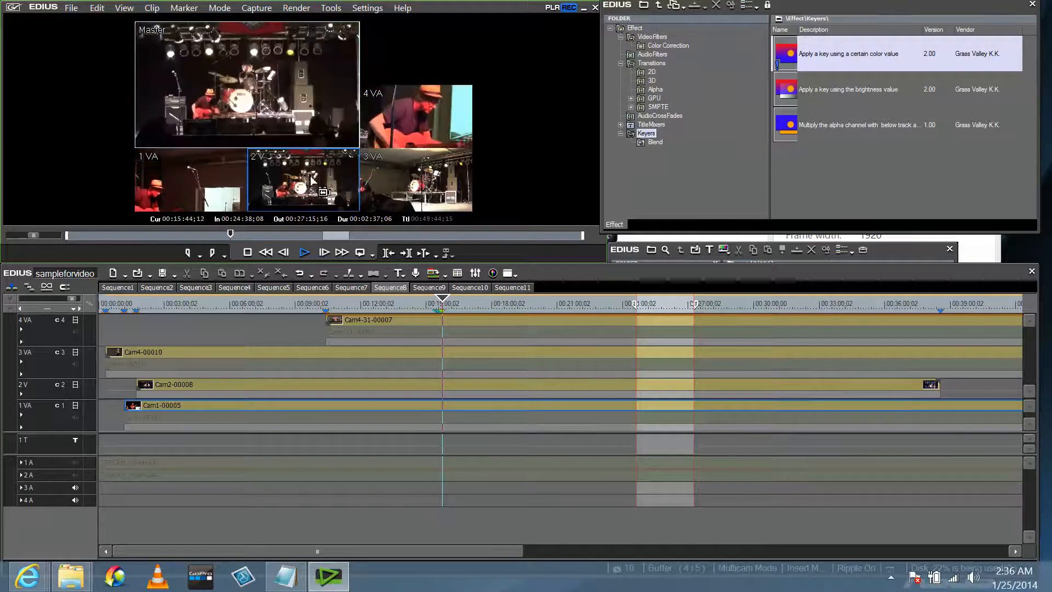
Keep cutting among cameras 3, 2, 4 and 1, ending on camera 1's guitarist.
click(415, 187)
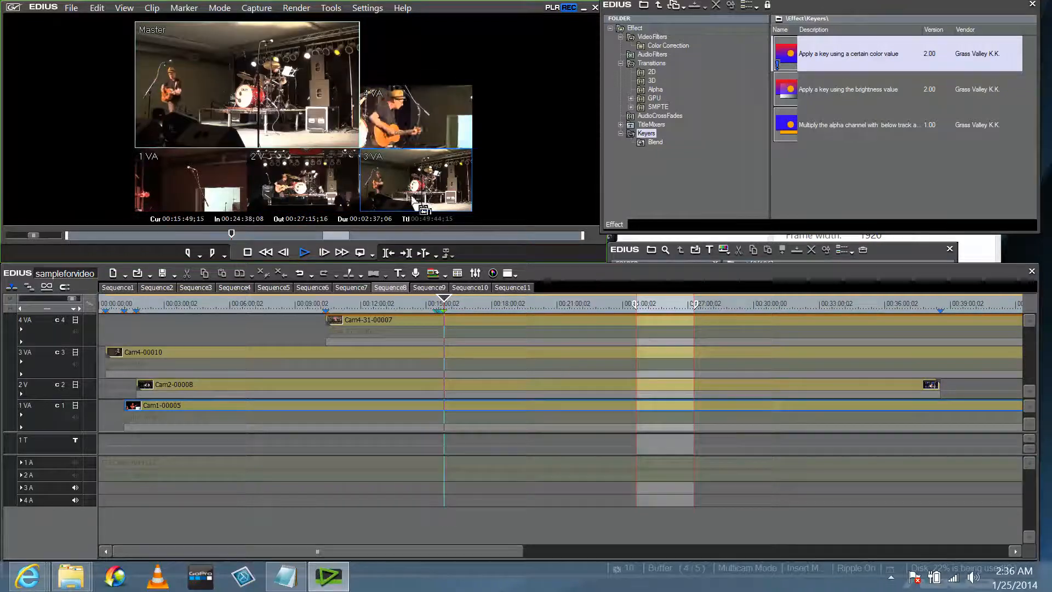
click(329, 184)
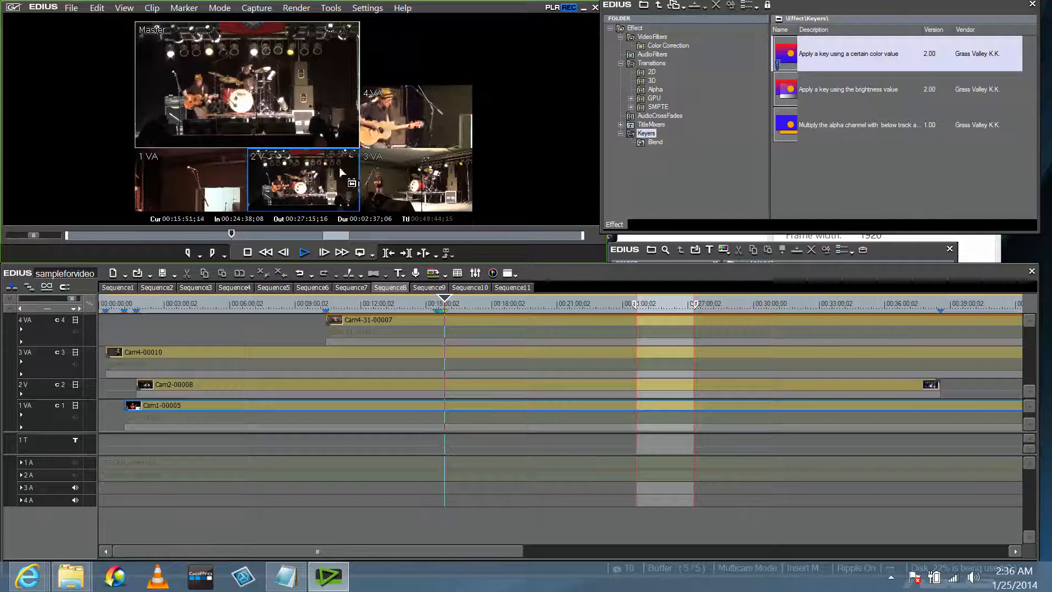
click(401, 114)
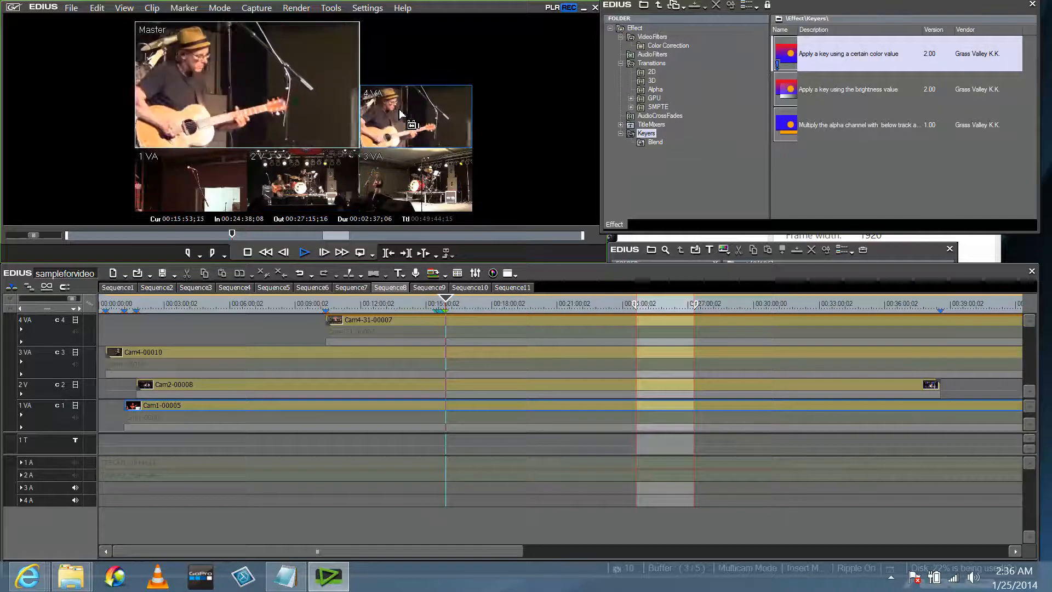
click(310, 195)
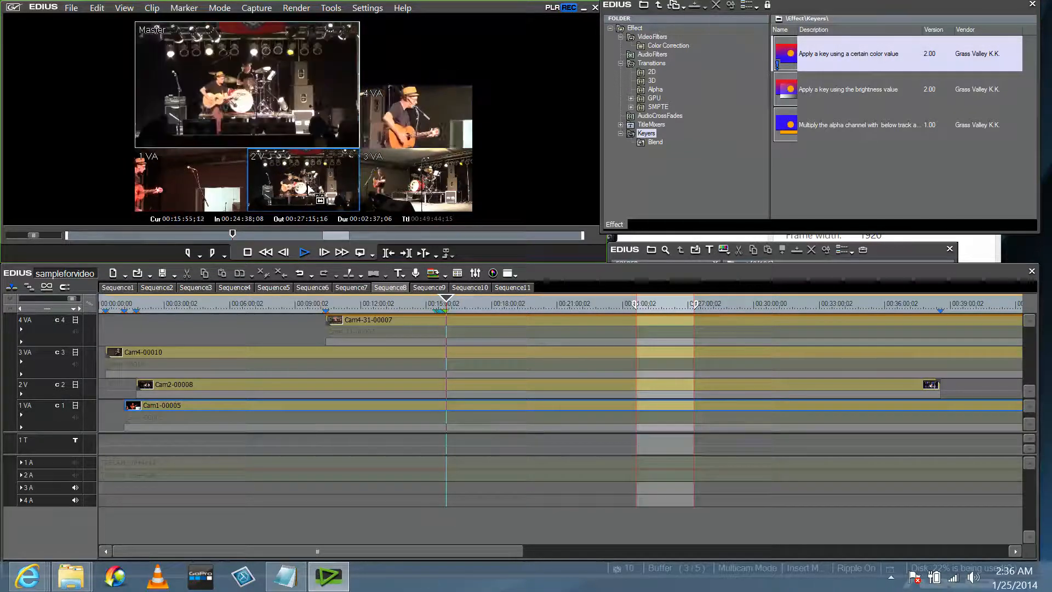
click(193, 190)
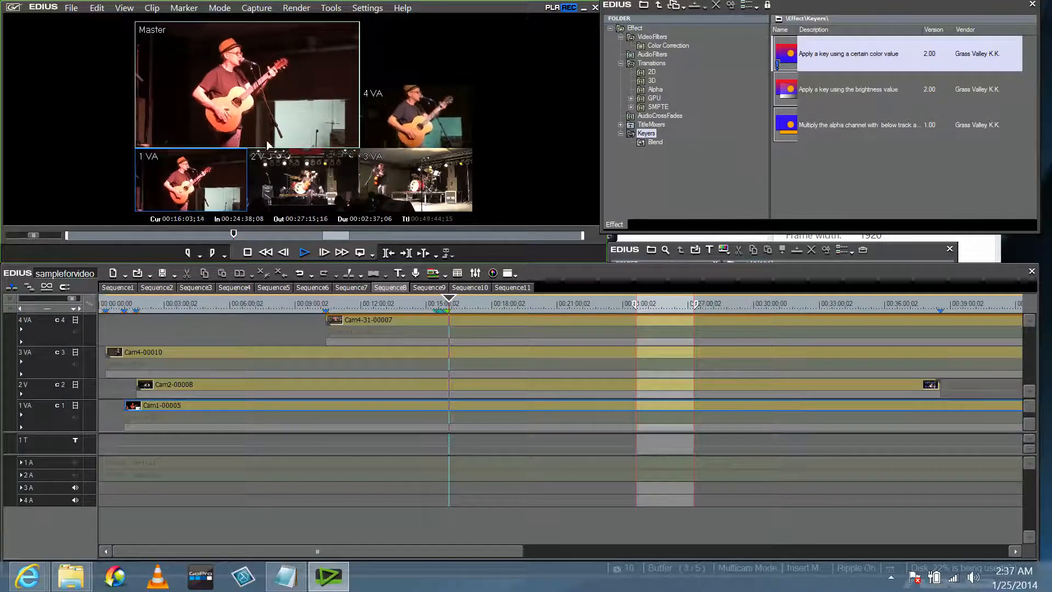
click(435, 107)
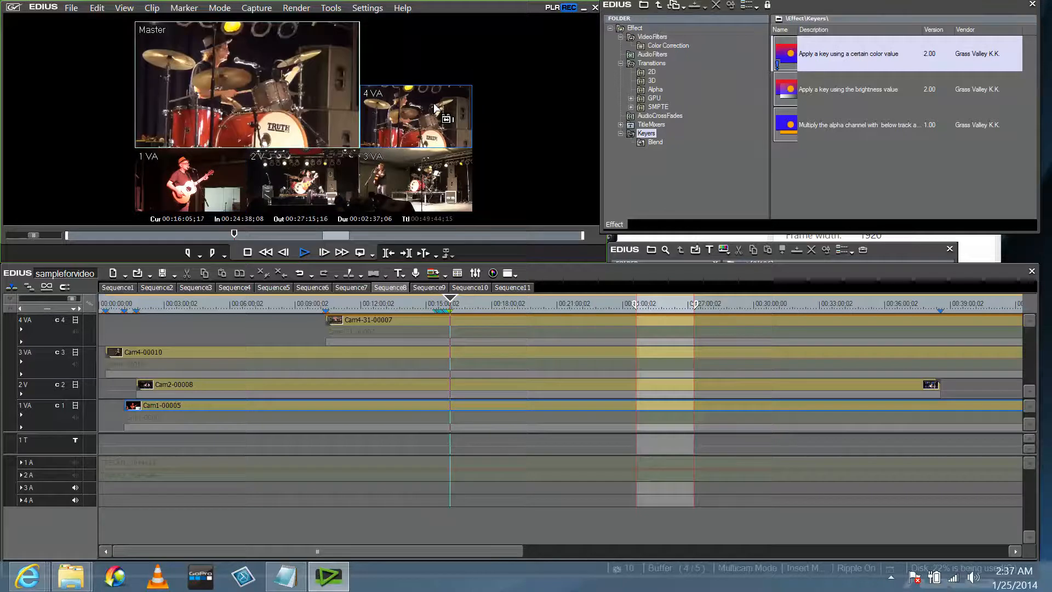
click(401, 187)
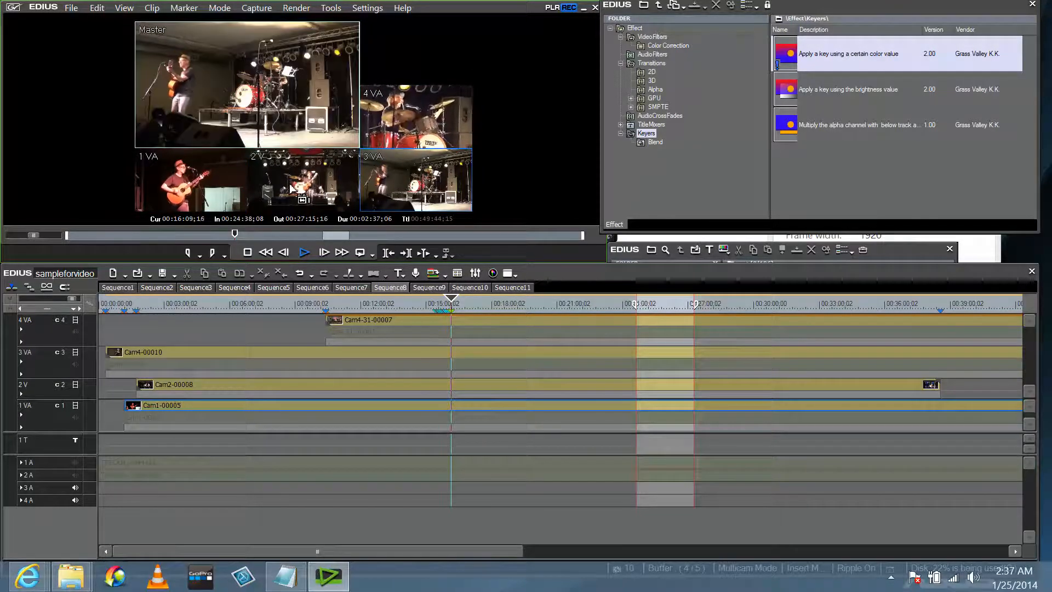
click(207, 180)
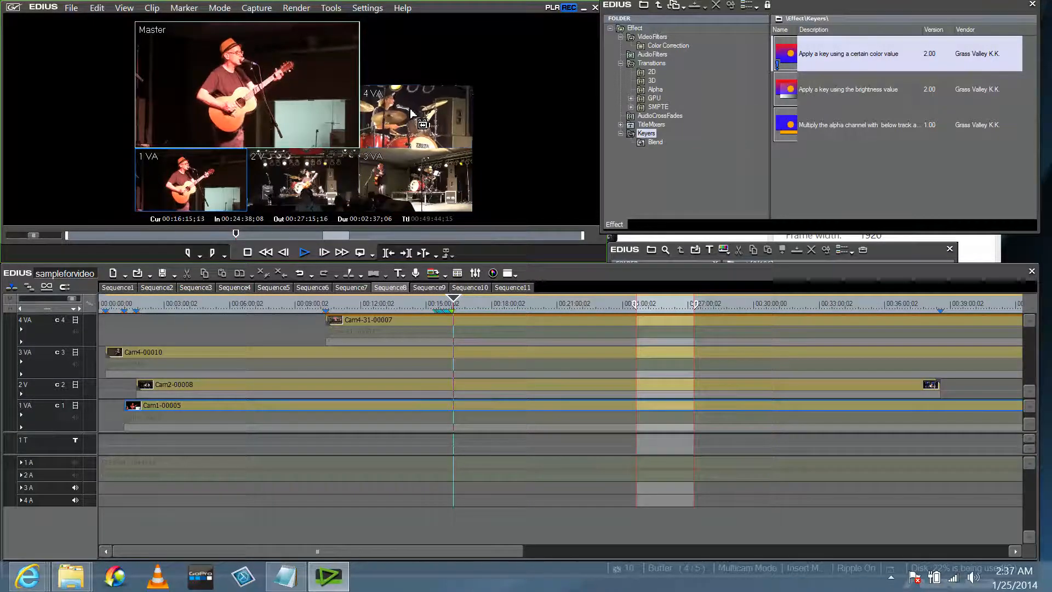
click(412, 113)
click(198, 190)
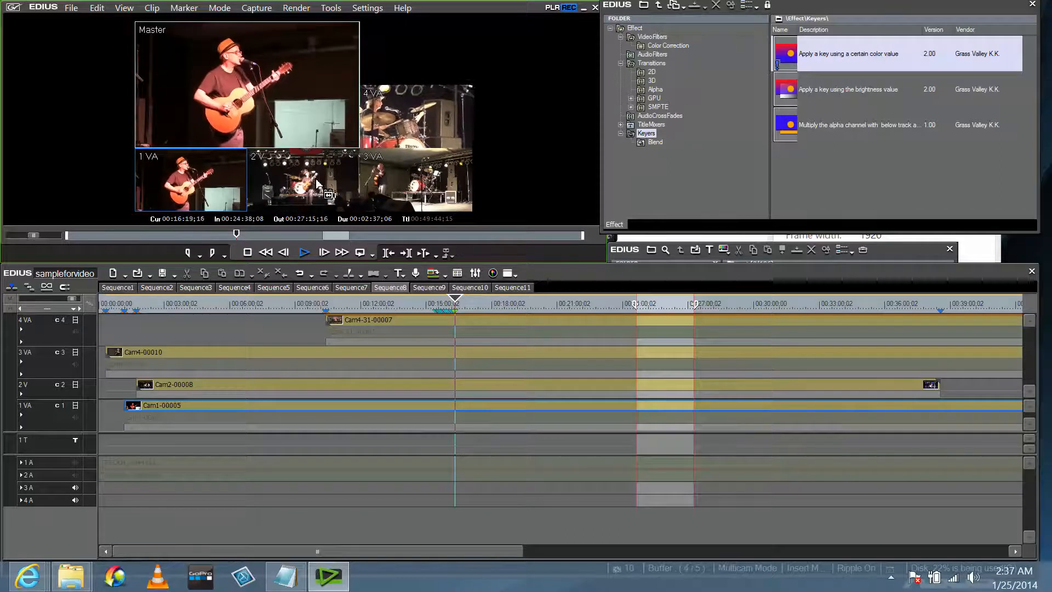
Stop playback to commit the cuts, zoom the timeline in, and park at 00:15:27;07.
key(space)
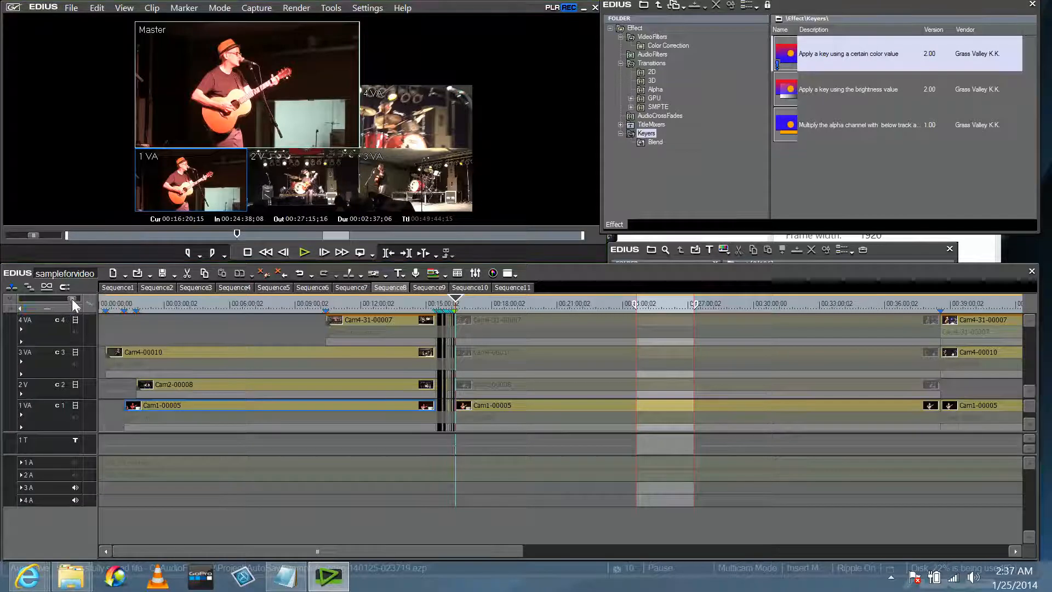
drag(72, 298, 37, 304)
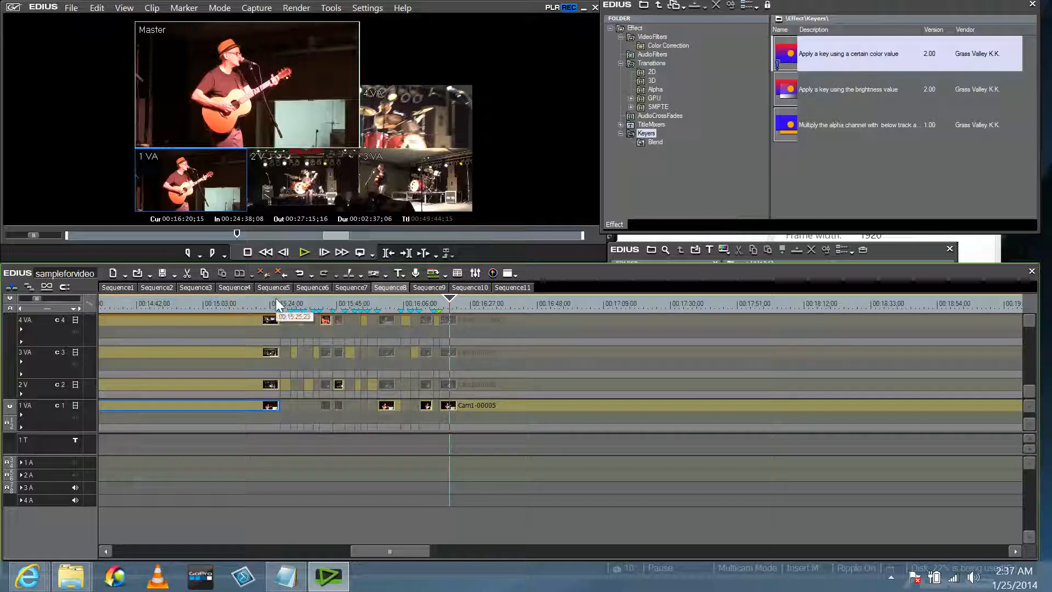
drag(275, 298, 281, 298)
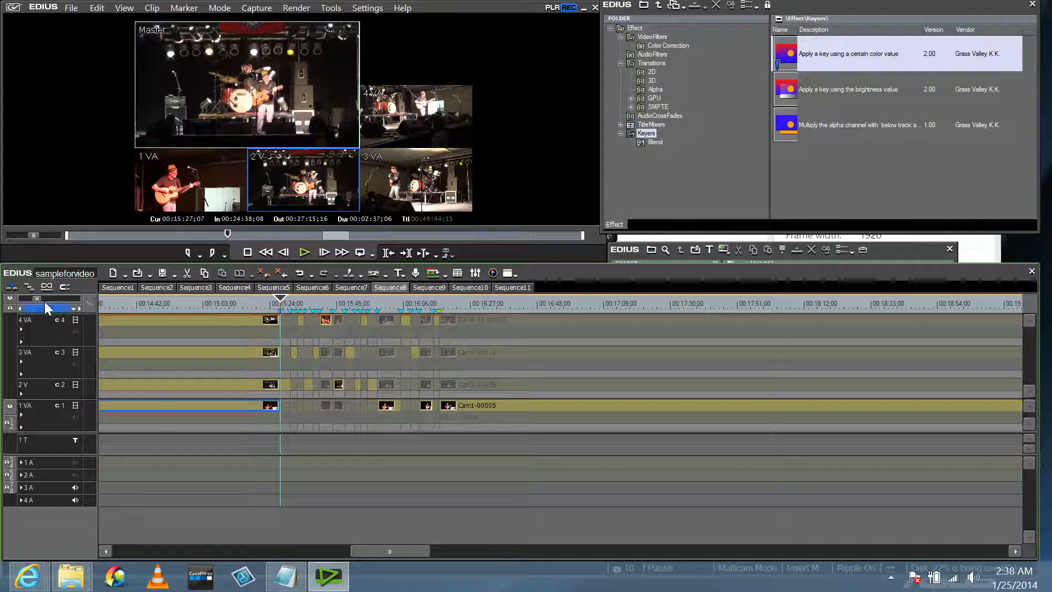
Review the cuts near 00:15 and reassign the shot at 00:15:28 to camera 2.
drag(38, 298, 28, 297)
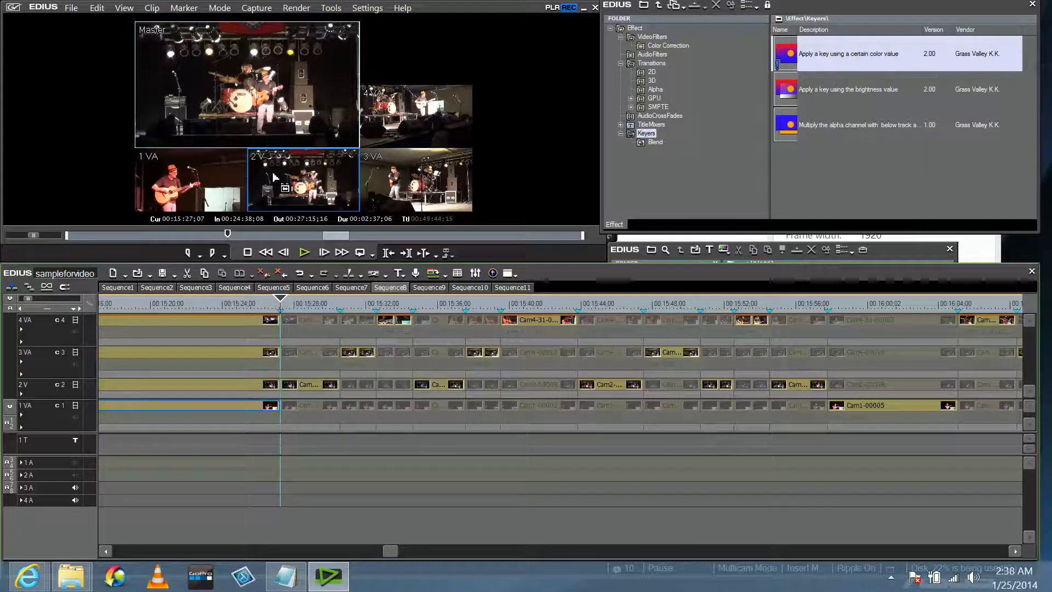
click(303, 252)
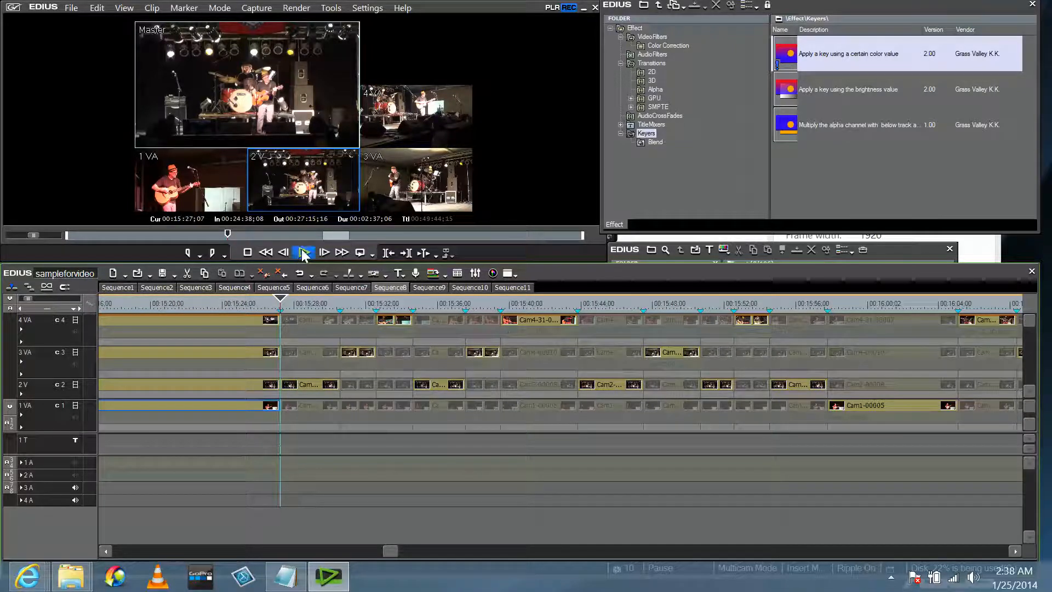
click(218, 192)
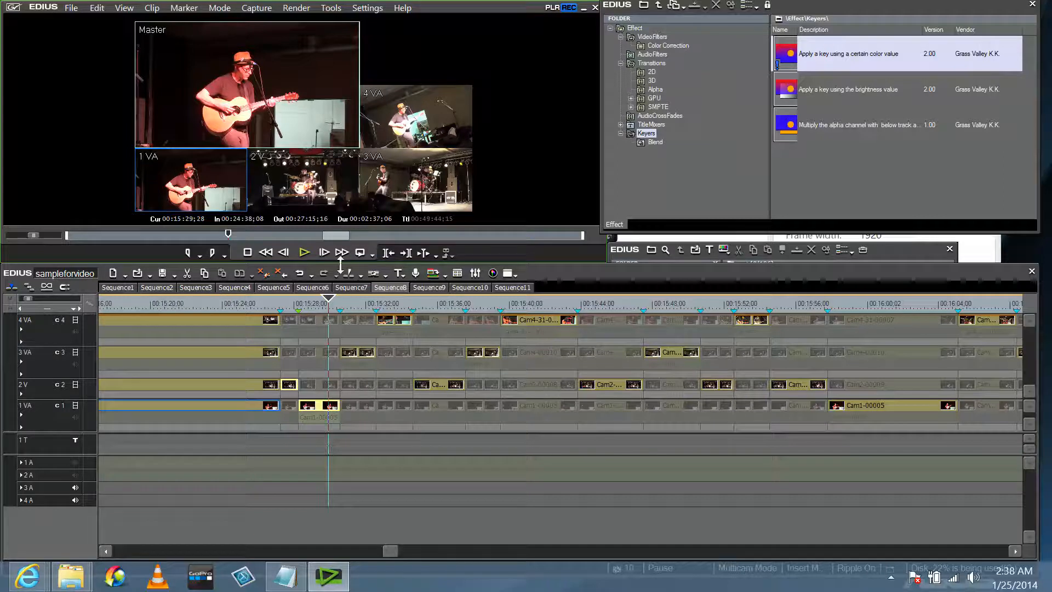
drag(328, 296, 321, 296)
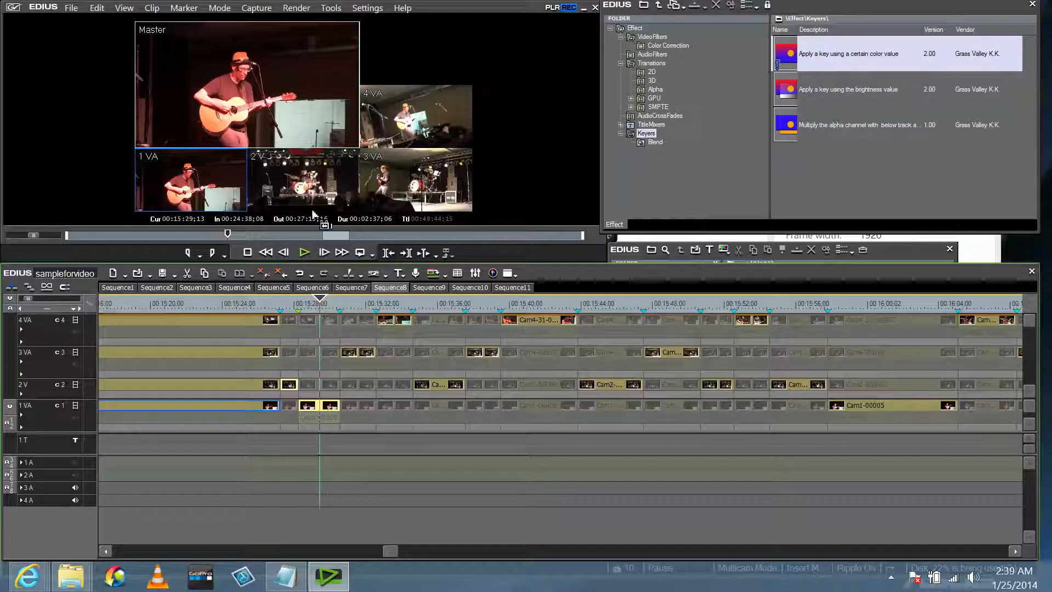
click(305, 174)
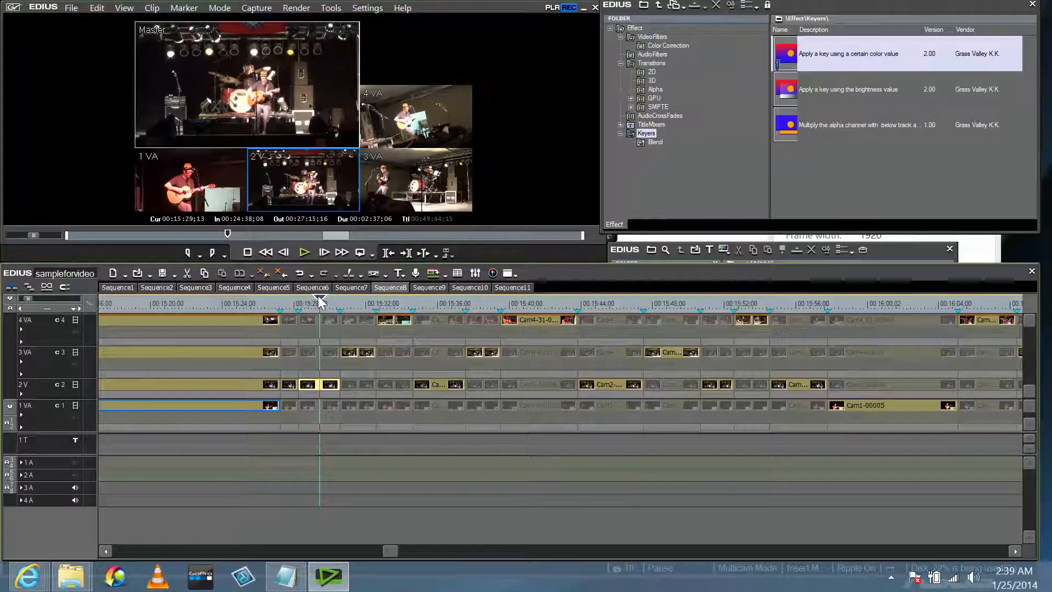
drag(319, 300, 301, 302)
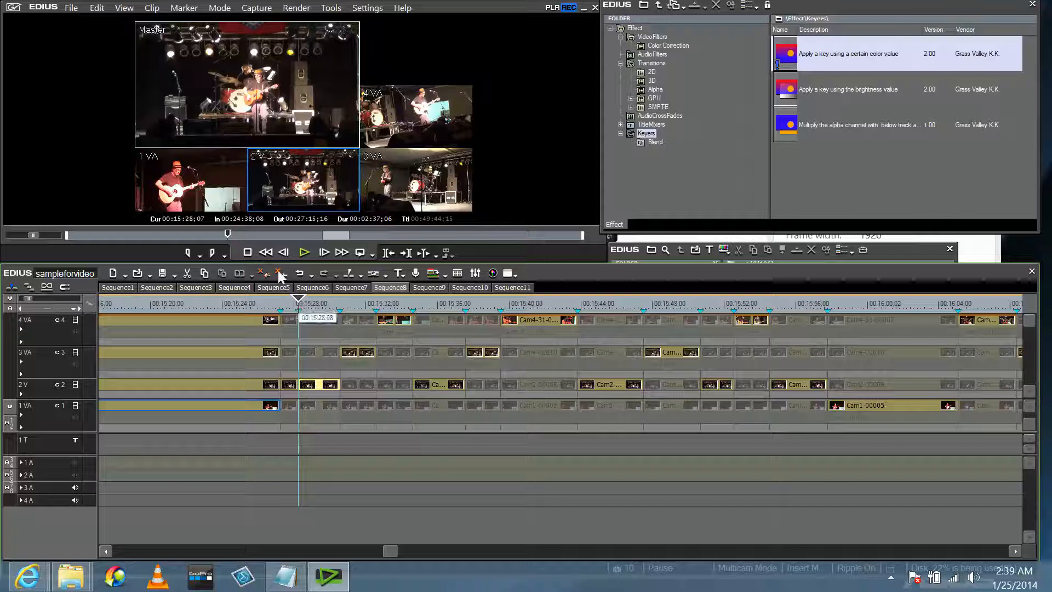
Undo two angle changes and assign camera 4 to the shot at 00:15:28;07.
click(96, 9)
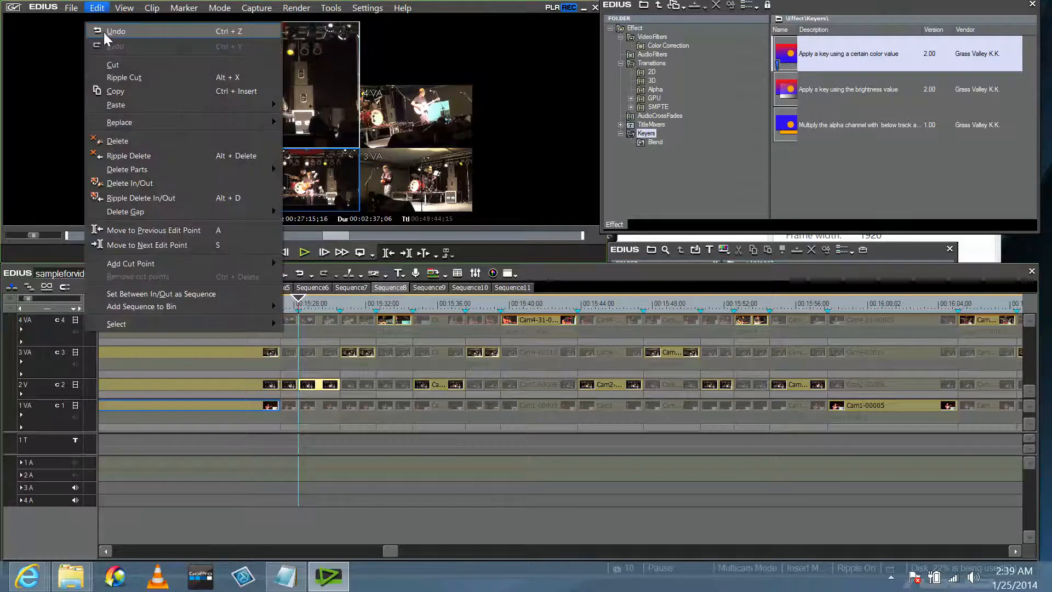
click(103, 32)
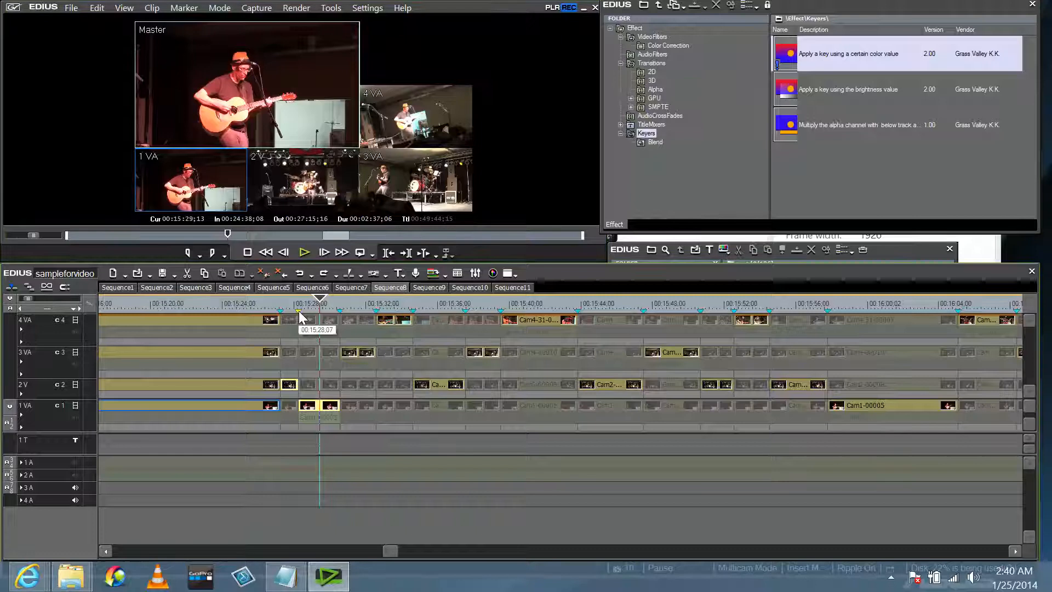
click(304, 297)
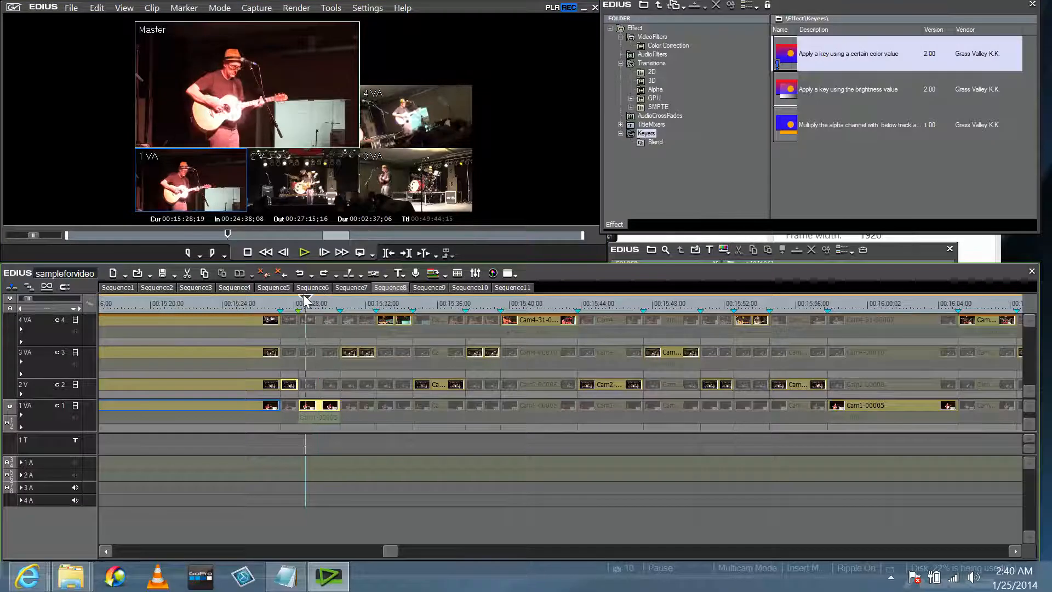
click(299, 300)
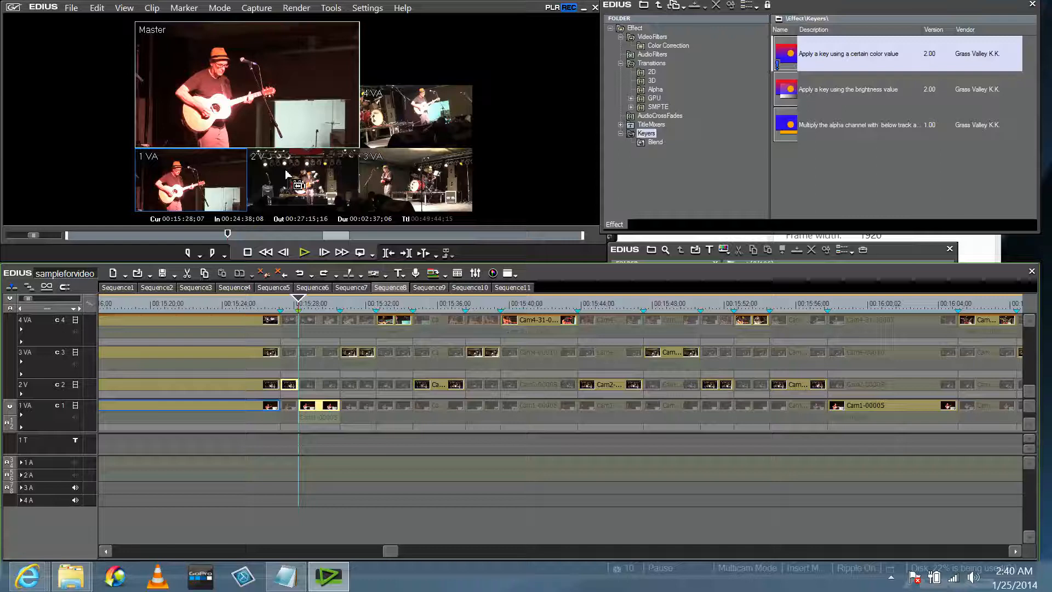
click(414, 124)
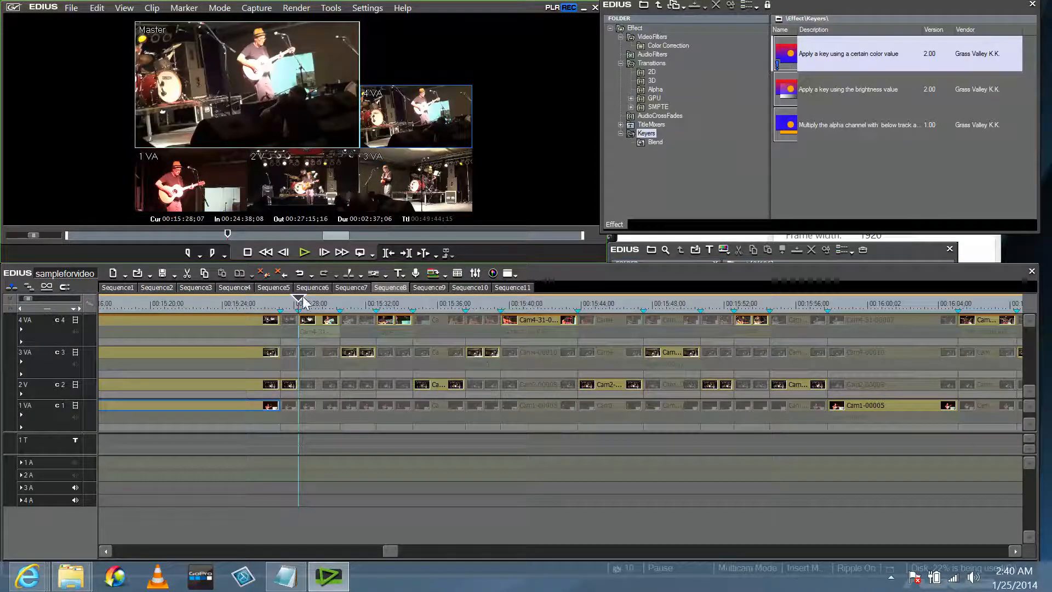
Move the playhead to 00:15:29;10 and scroll the timeline.
click(319, 302)
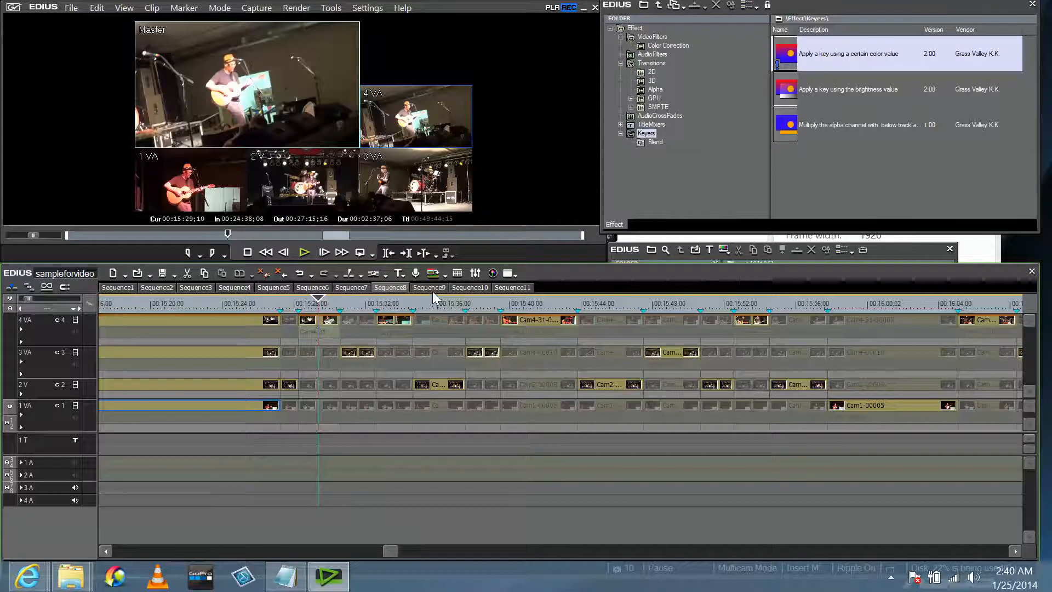
scroll(480, 400, up, 6)
scroll(483, 403, up, 3)
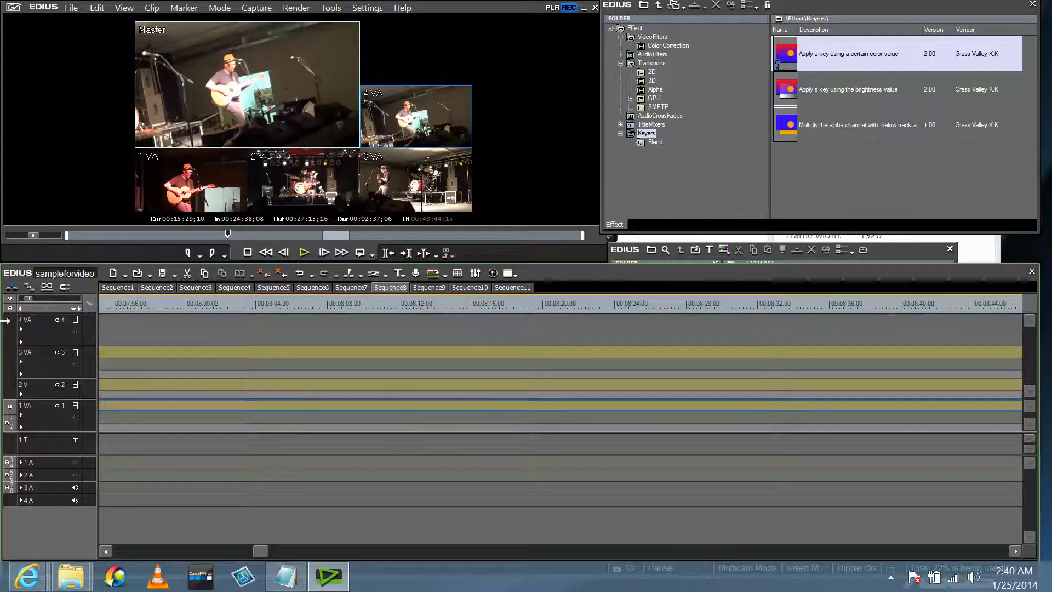
drag(27, 298, 27, 298)
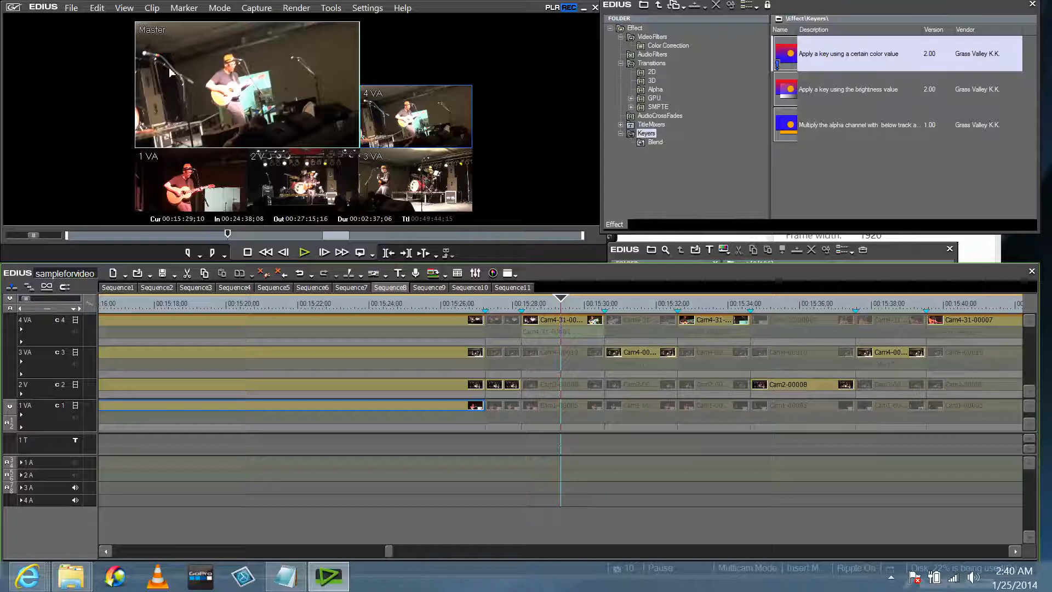
click(97, 8)
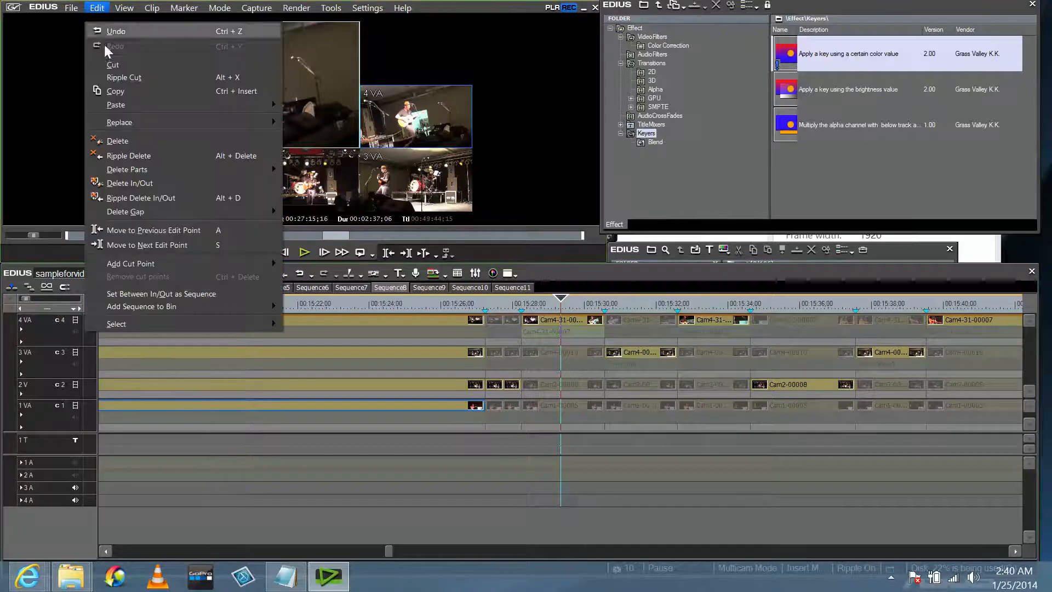
click(111, 64)
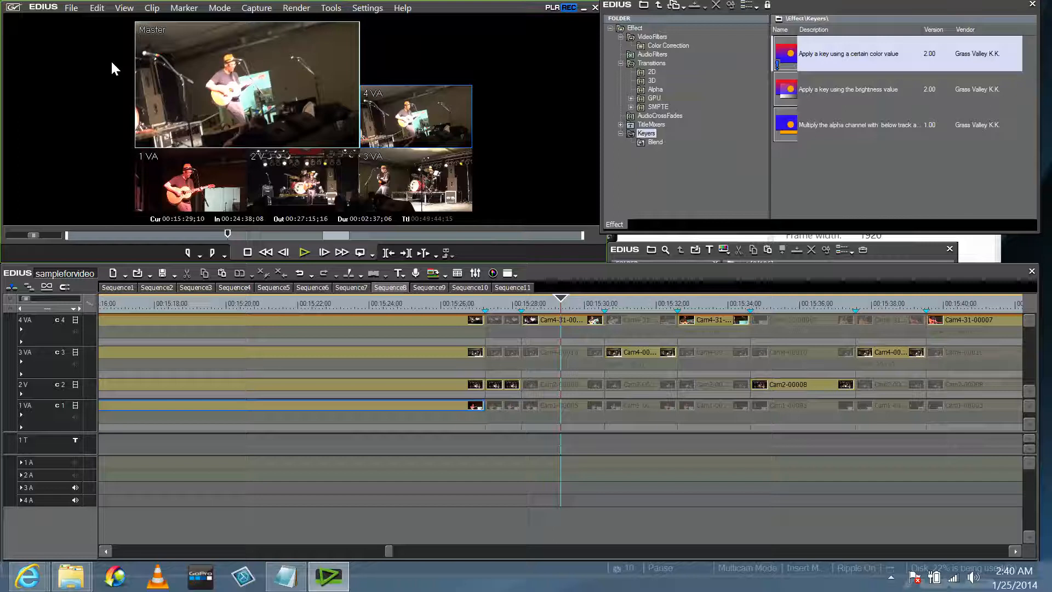
click(296, 170)
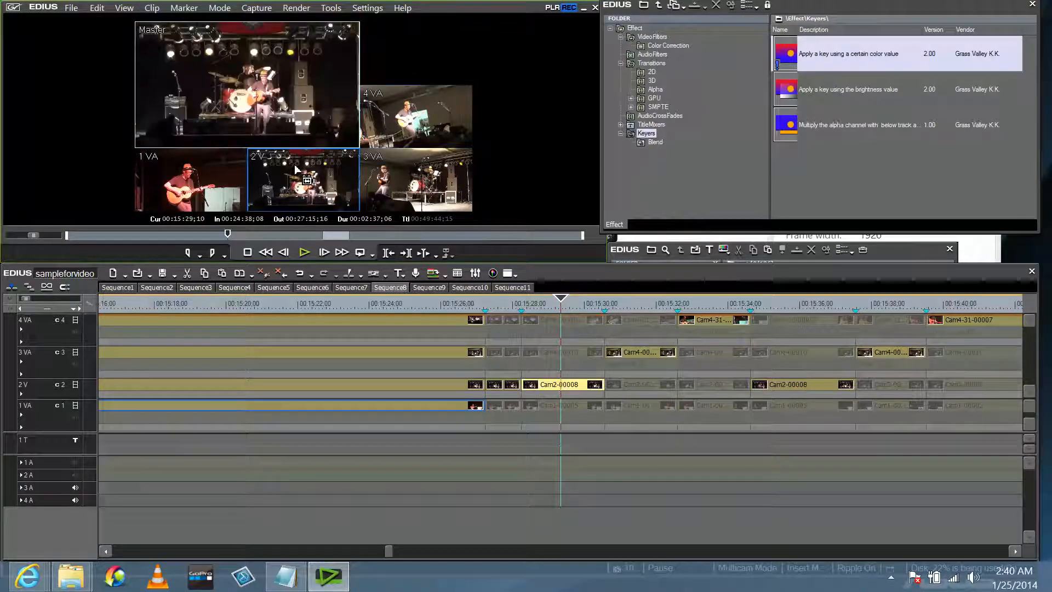
click(97, 7)
click(100, 31)
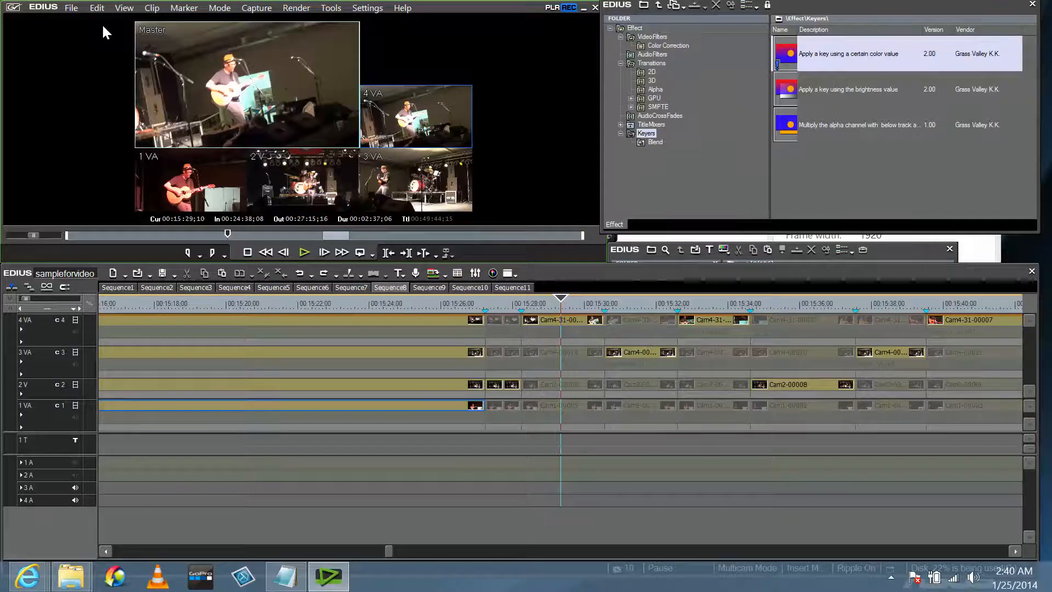
click(125, 8)
mouse_move(97, 8)
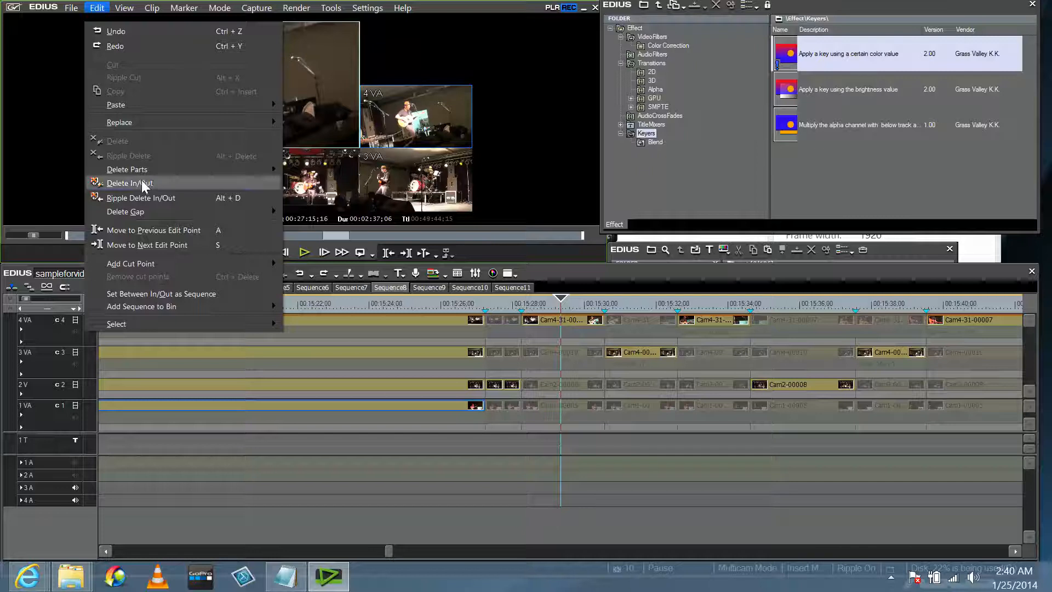
mouse_move(155, 268)
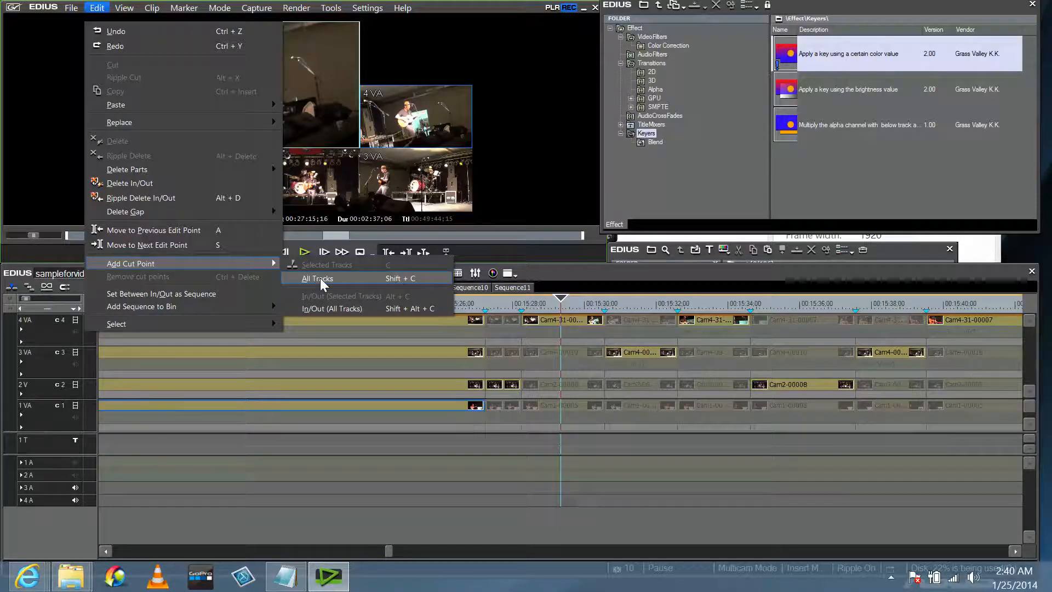
click(327, 308)
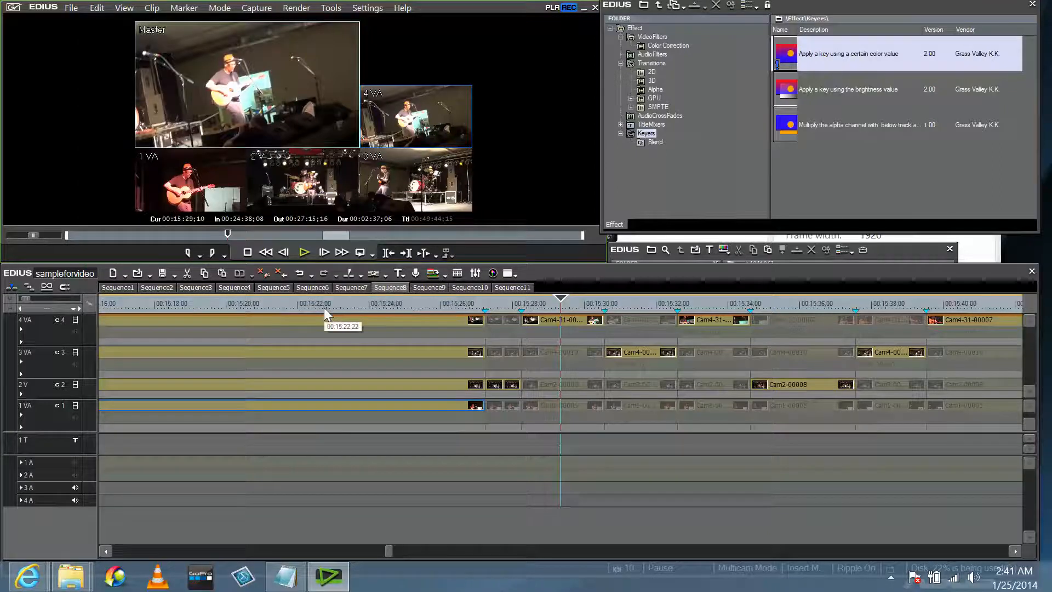
Move the playhead to about 00:15:29, keeping Multicam Mode on.
click(130, 10)
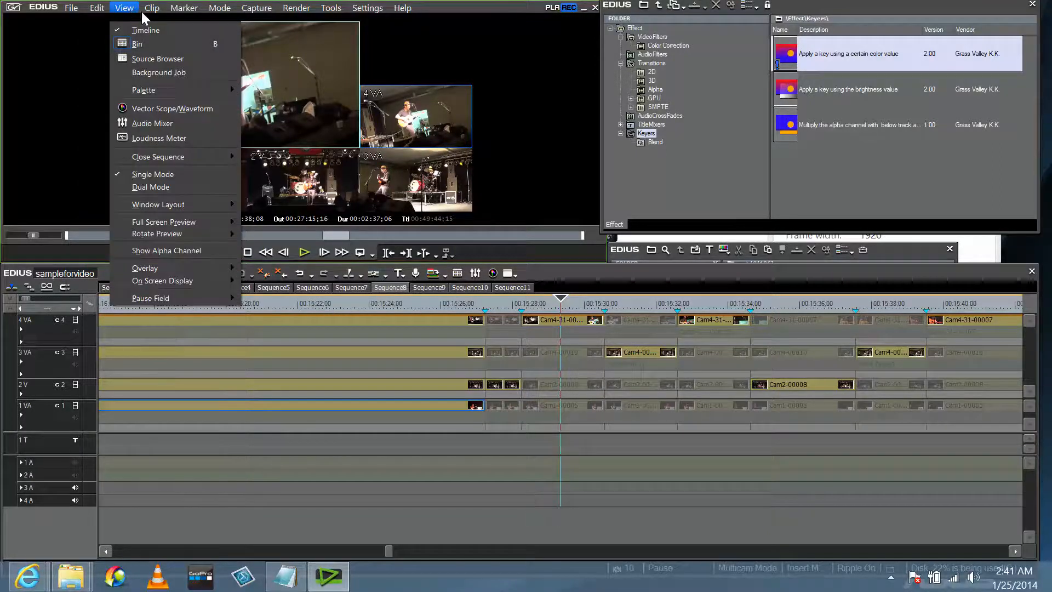
mouse_move(146, 10)
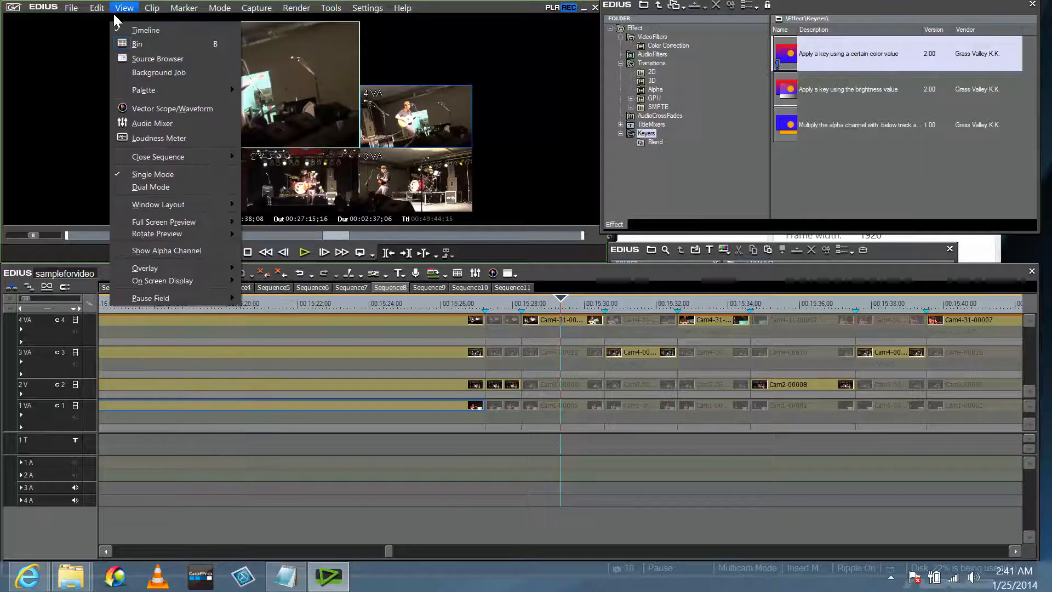
click(551, 330)
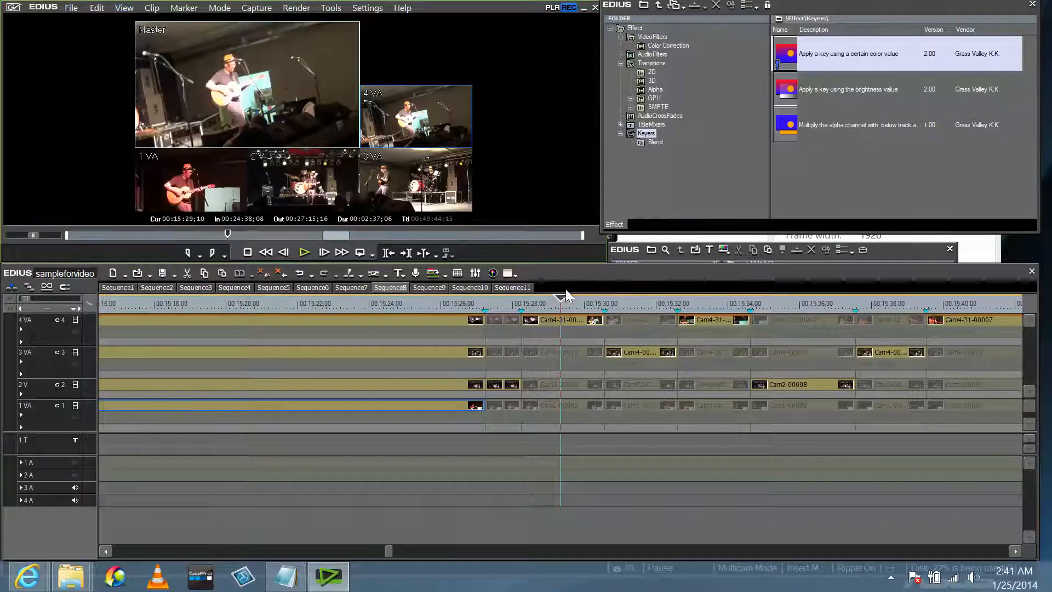
drag(561, 299, 558, 299)
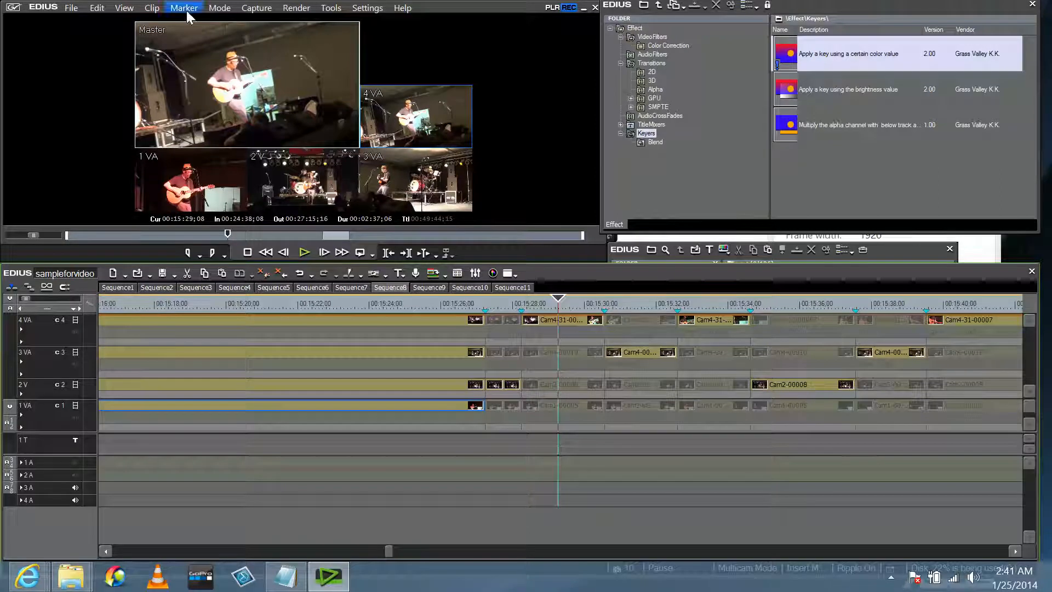
drag(218, 8, 218, 21)
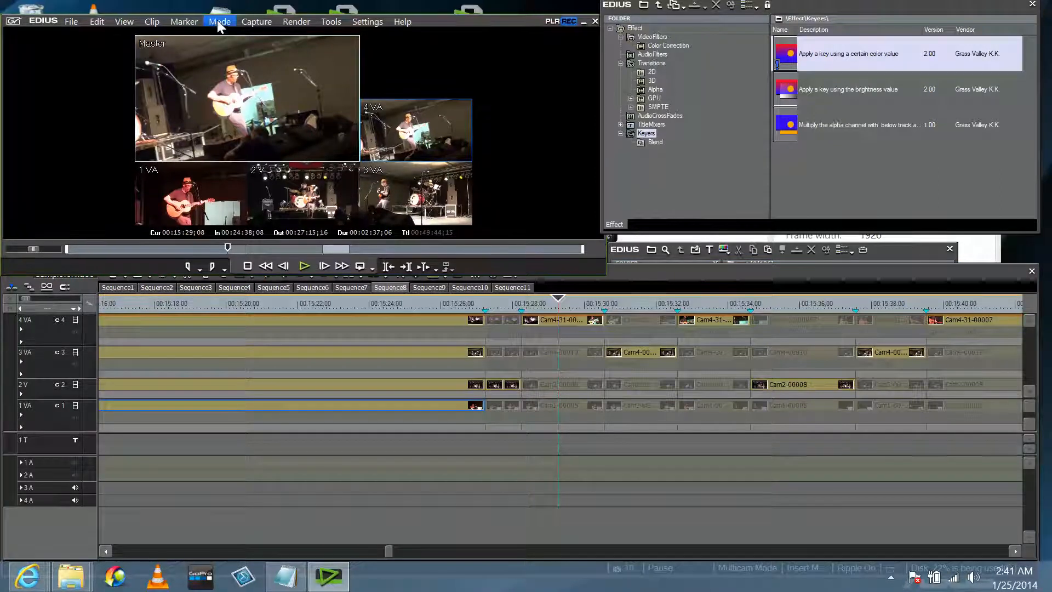
click(218, 21)
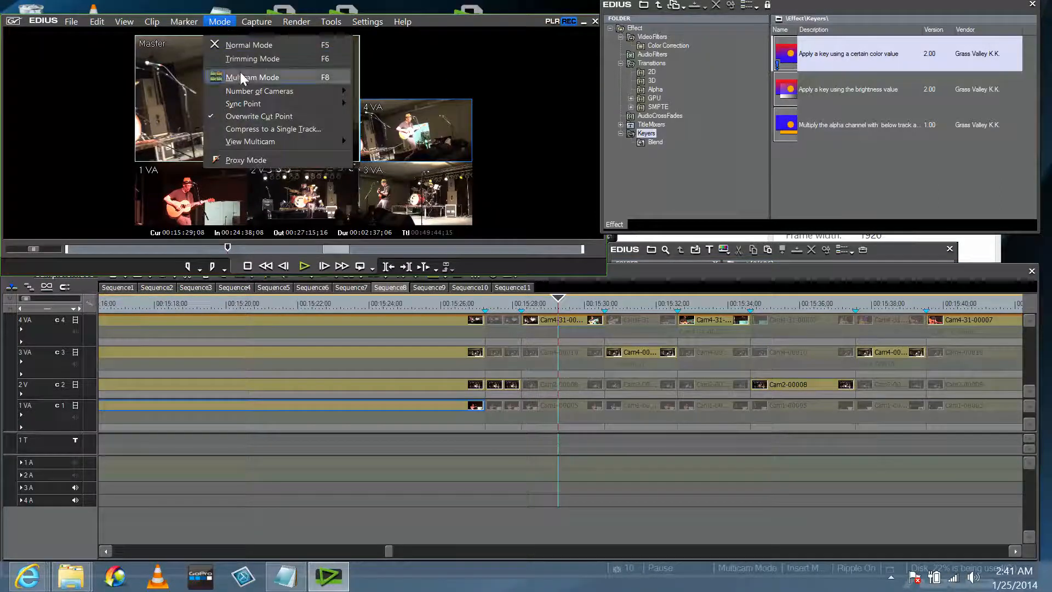
click(565, 303)
Add a cut point on all tracks there and switch that section to camera 2.
click(96, 20)
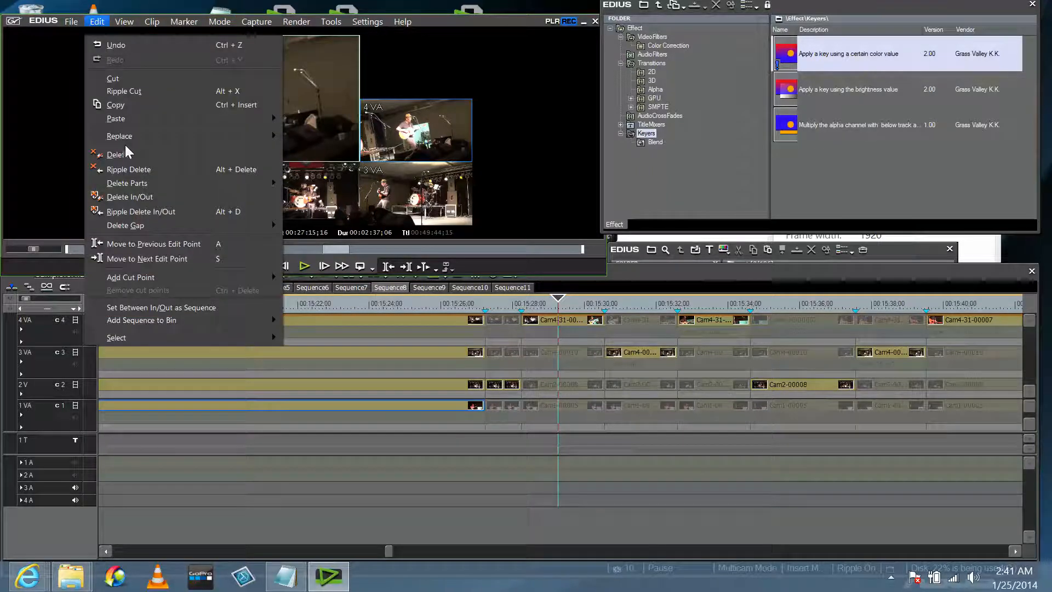
mouse_move(133, 282)
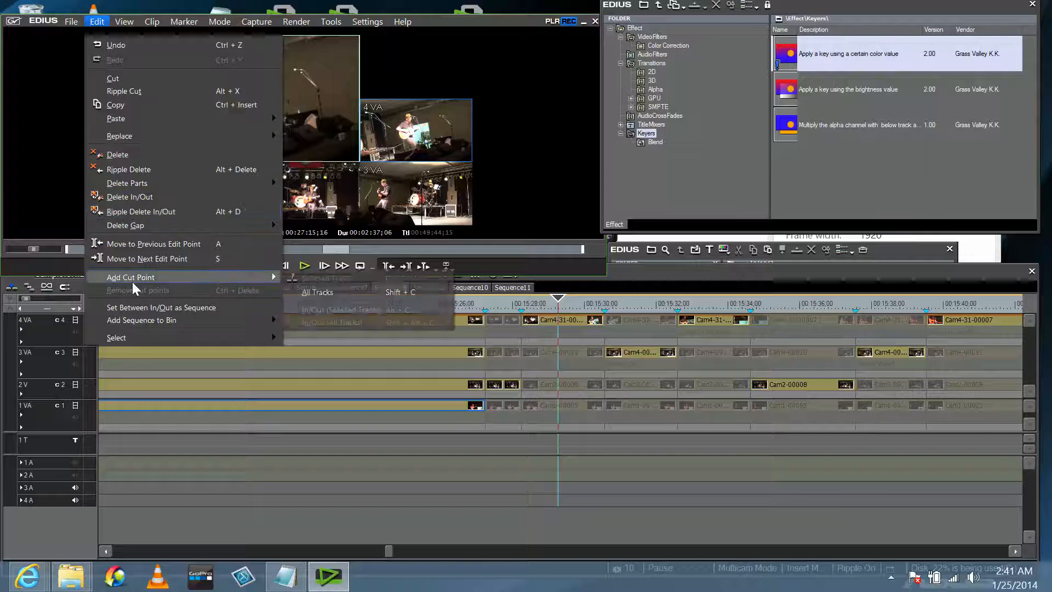
click(296, 292)
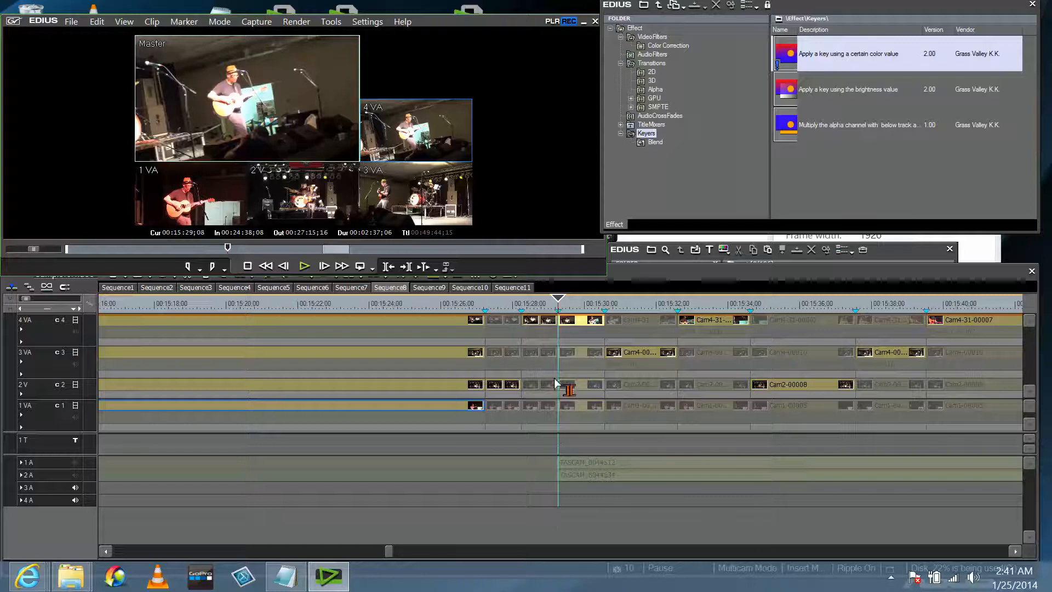
click(566, 303)
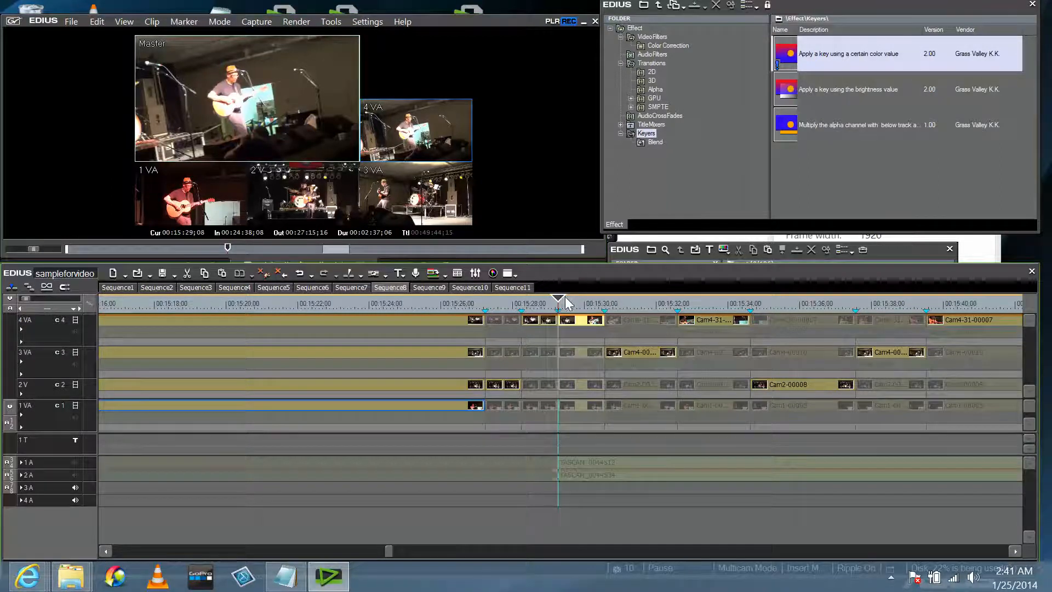
click(333, 205)
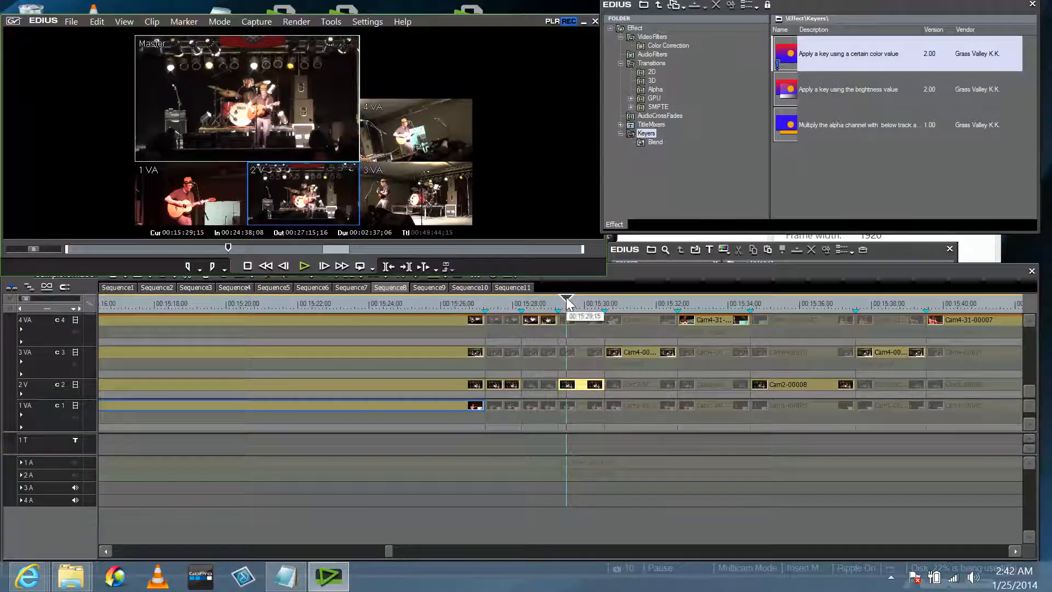
drag(566, 302, 559, 302)
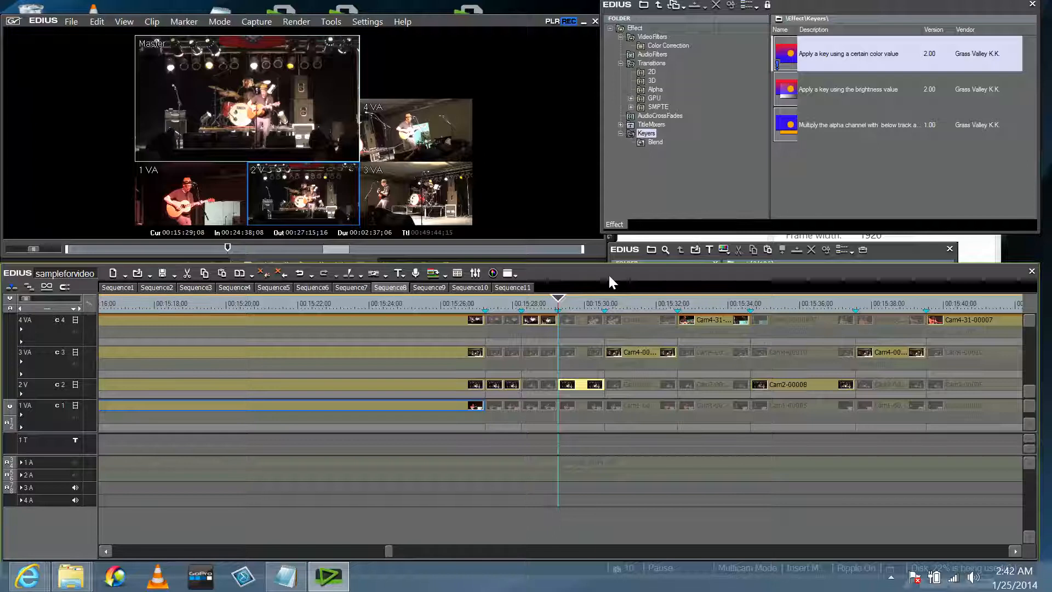
drag(610, 275, 610, 271)
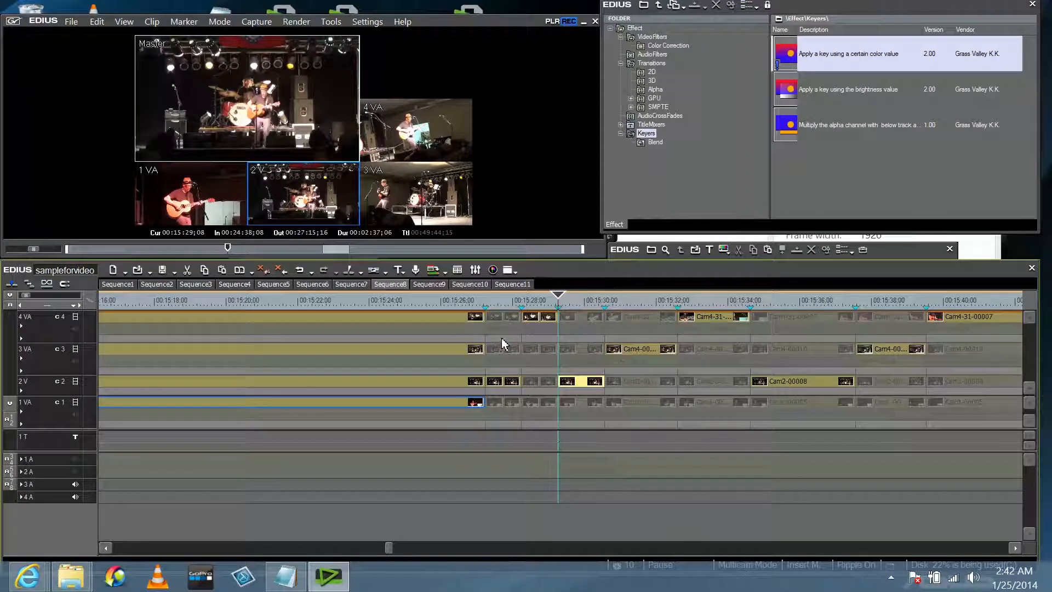
click(465, 298)
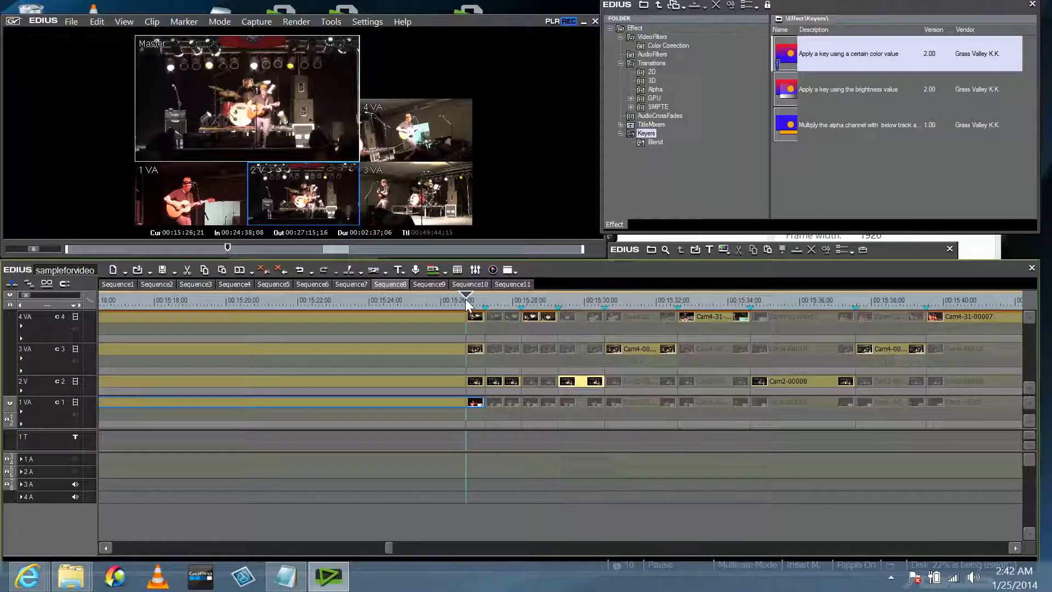
key(space)
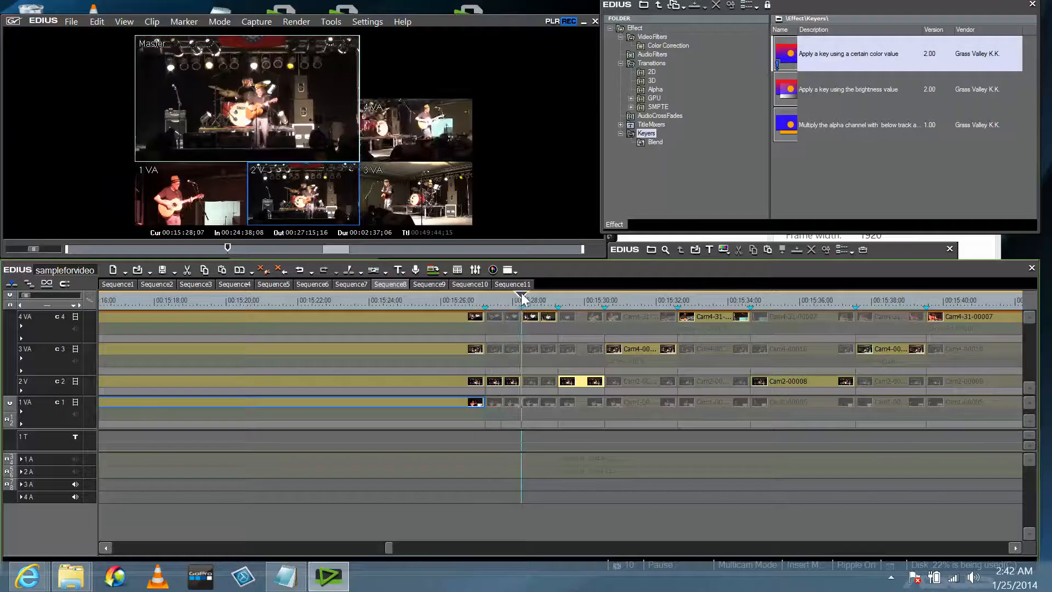
drag(539, 285, 716, 307)
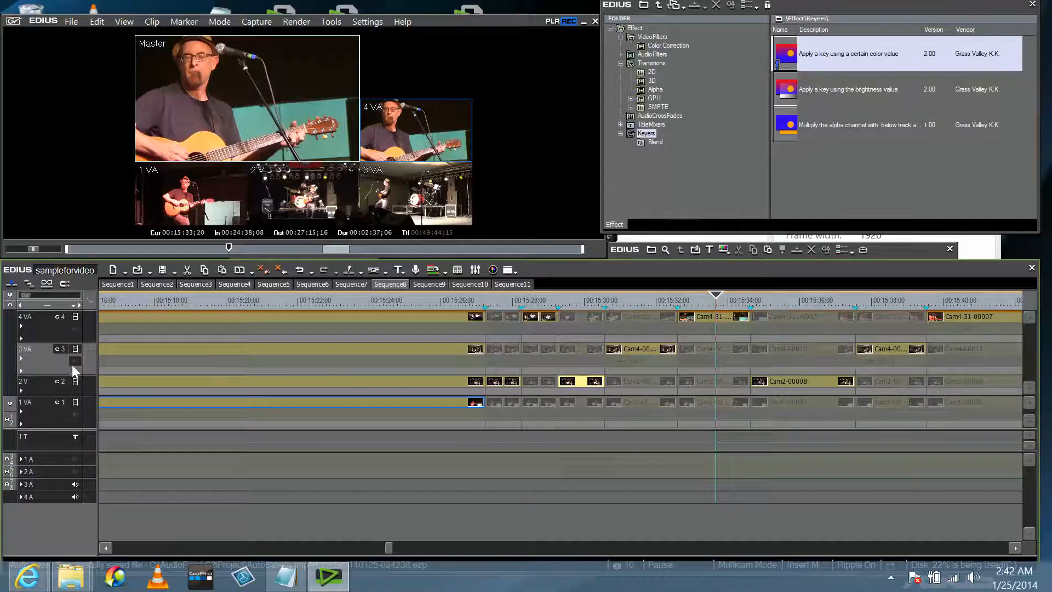
click(103, 19)
drag(103, 17, 99, 25)
click(100, 28)
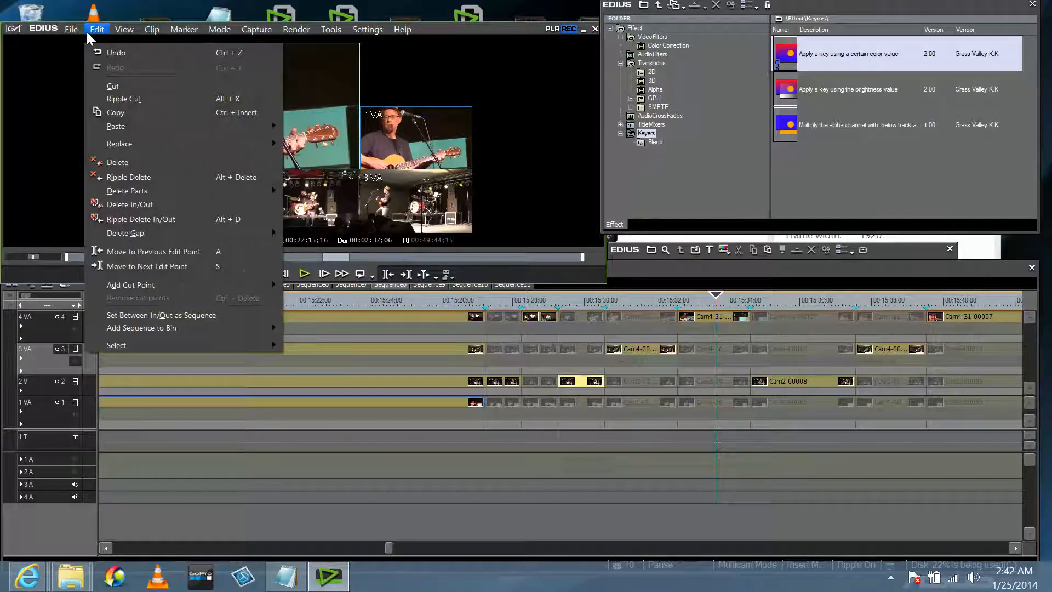
Select the clips on track 3 VA and nudge them a few frames later.
click(83, 359)
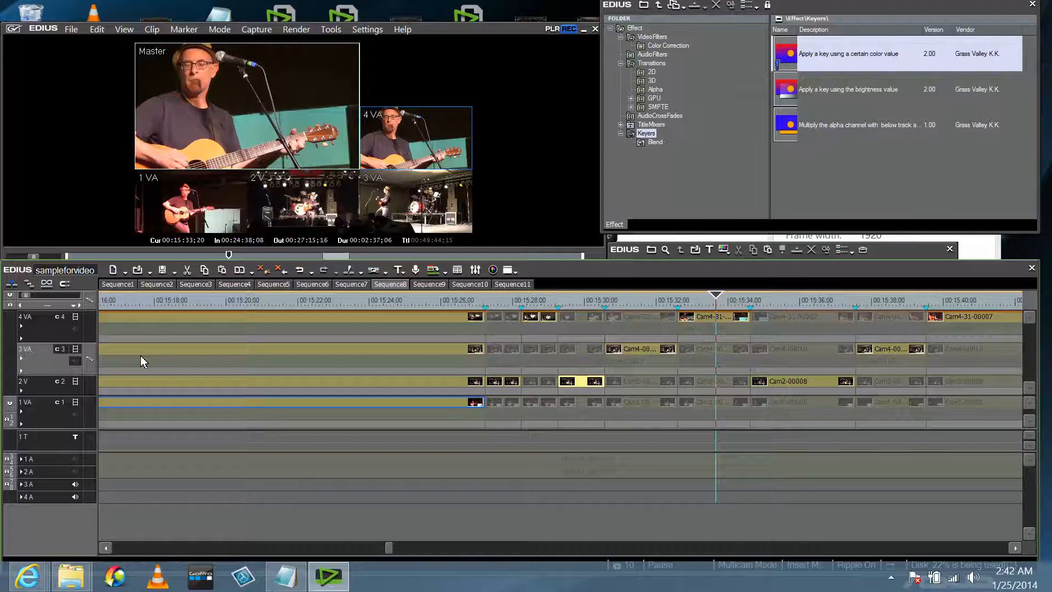
click(57, 360)
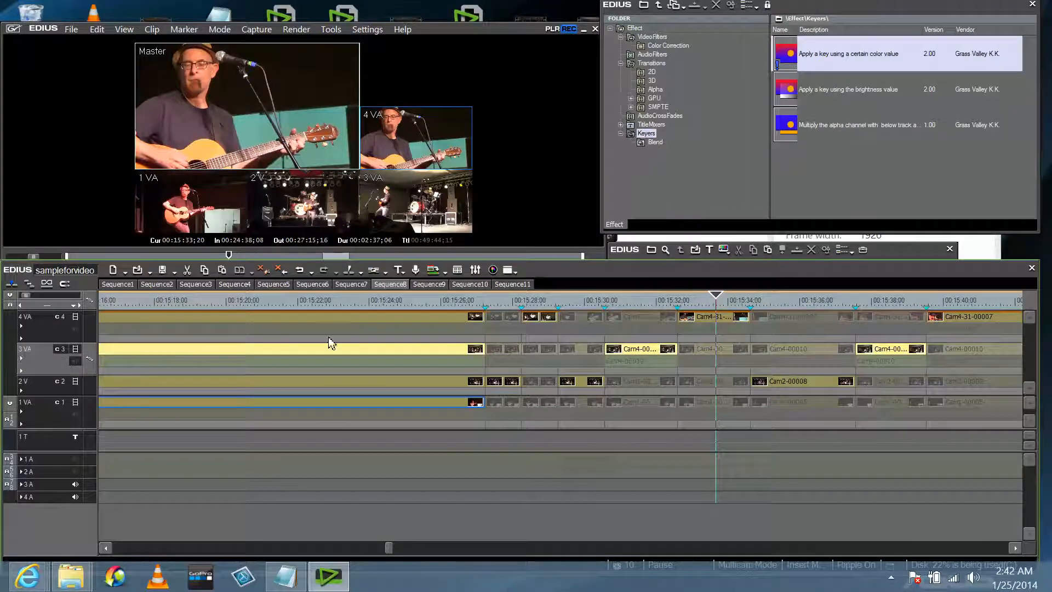
click(333, 352)
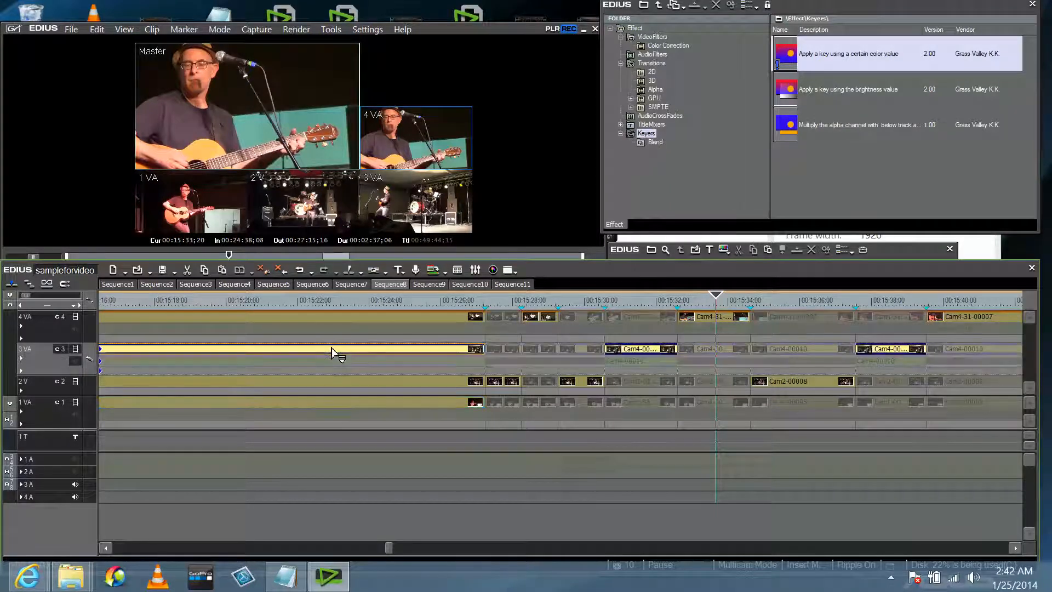
drag(329, 348, 337, 347)
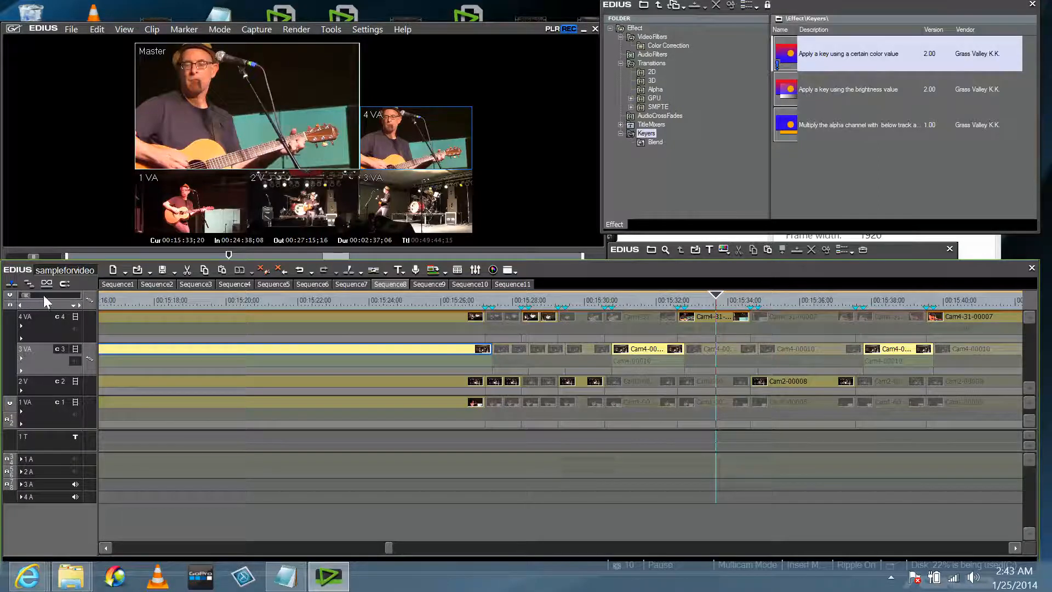
Zoom the timeline to 1-frame scale and place the playhead at 00:15:30;17.
drag(26, 296, 25, 294)
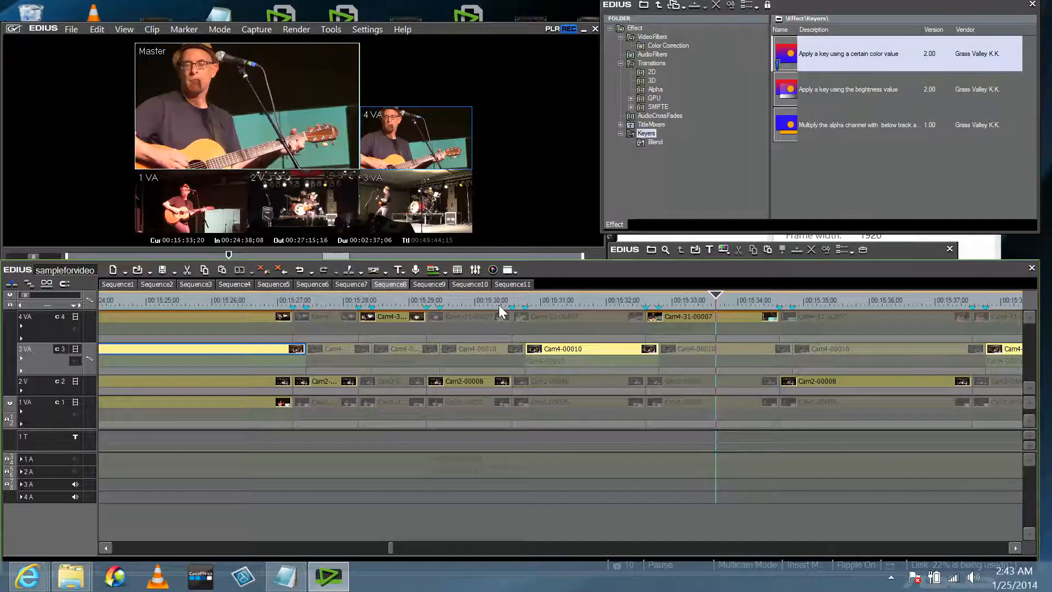
mouse_move(498, 305)
mouse_down()
mouse_move(512, 308)
mouse_move(499, 304)
mouse_up()
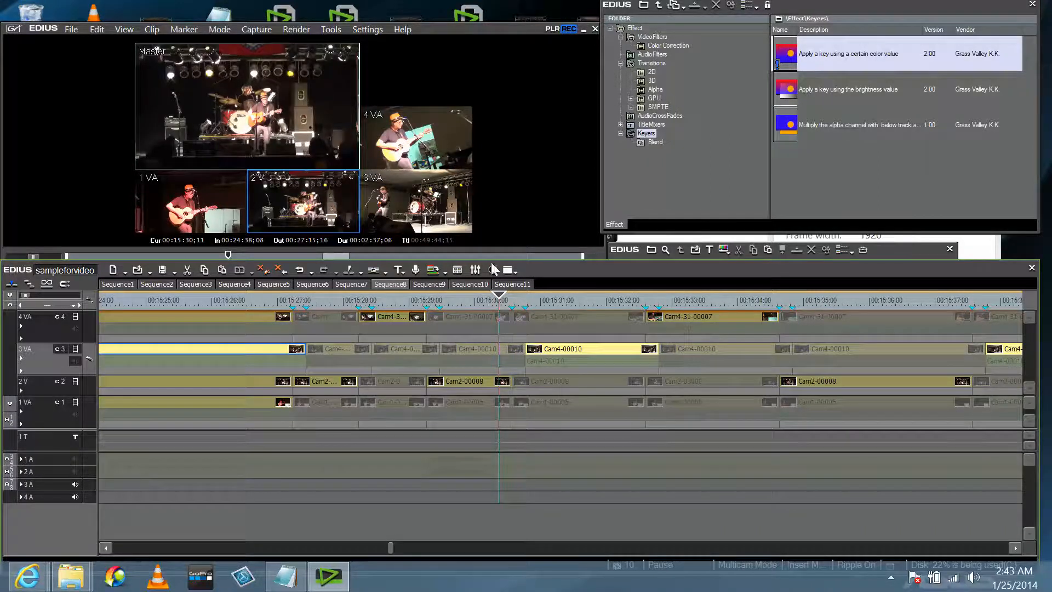
drag(500, 297, 512, 296)
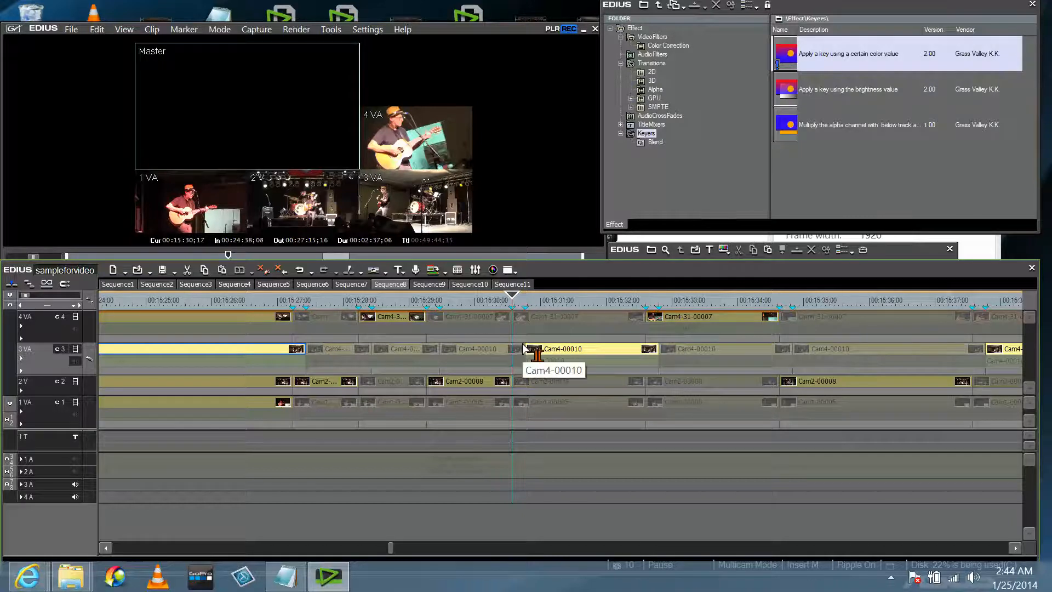
Trim Cam4-00010's left edge on 3 VA so it starts six frames earlier.
drag(523, 349, 511, 351)
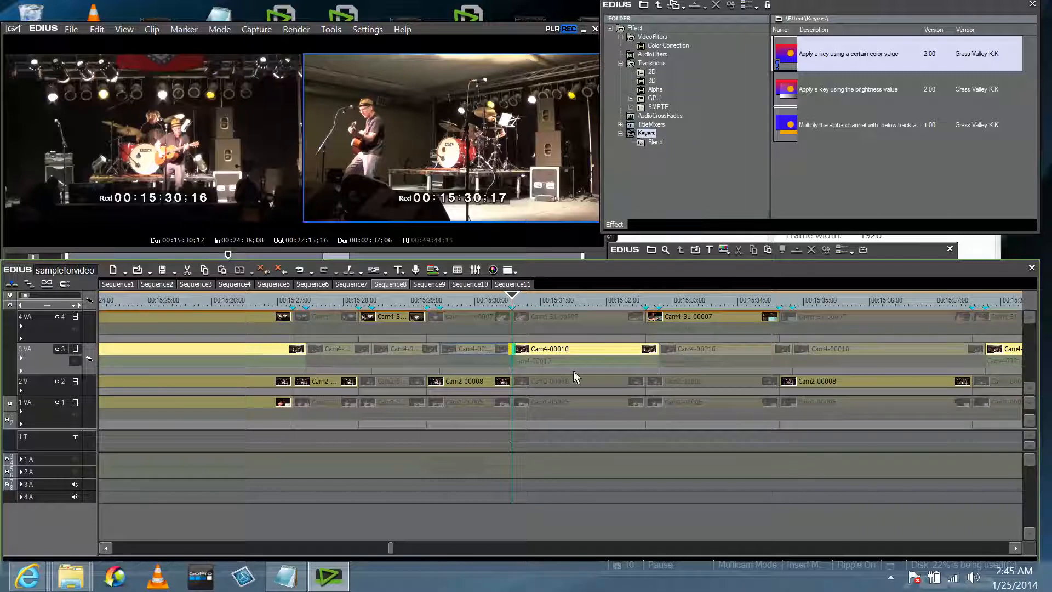
scroll(636, 356, down, 1)
scroll(635, 351, down, 2)
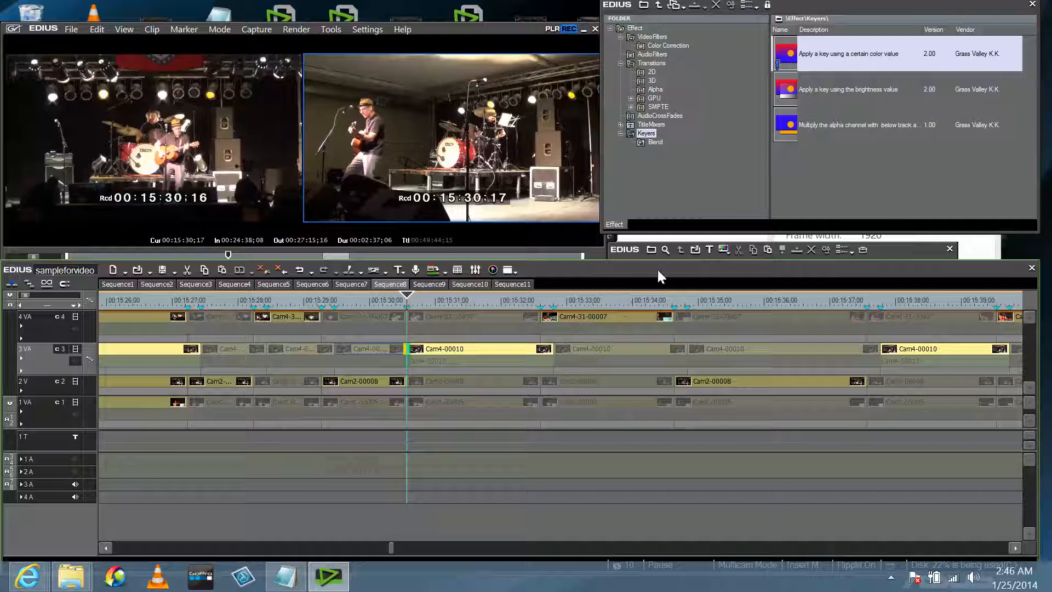
Enlarge the timeline panel and look through Sequence9, Sequence8 and Sequence7.
drag(660, 262, 660, 256)
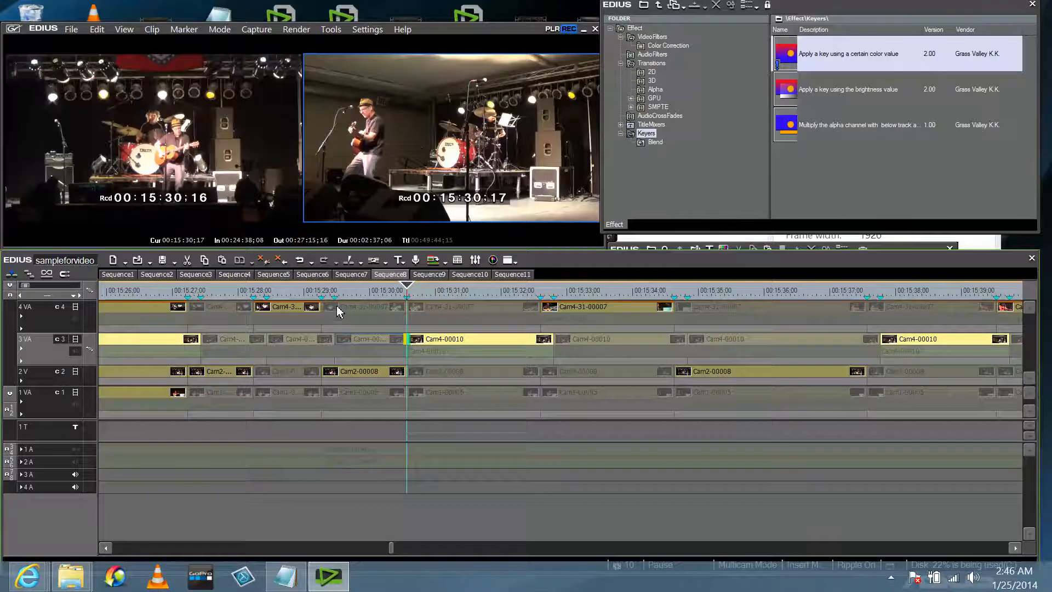
click(442, 274)
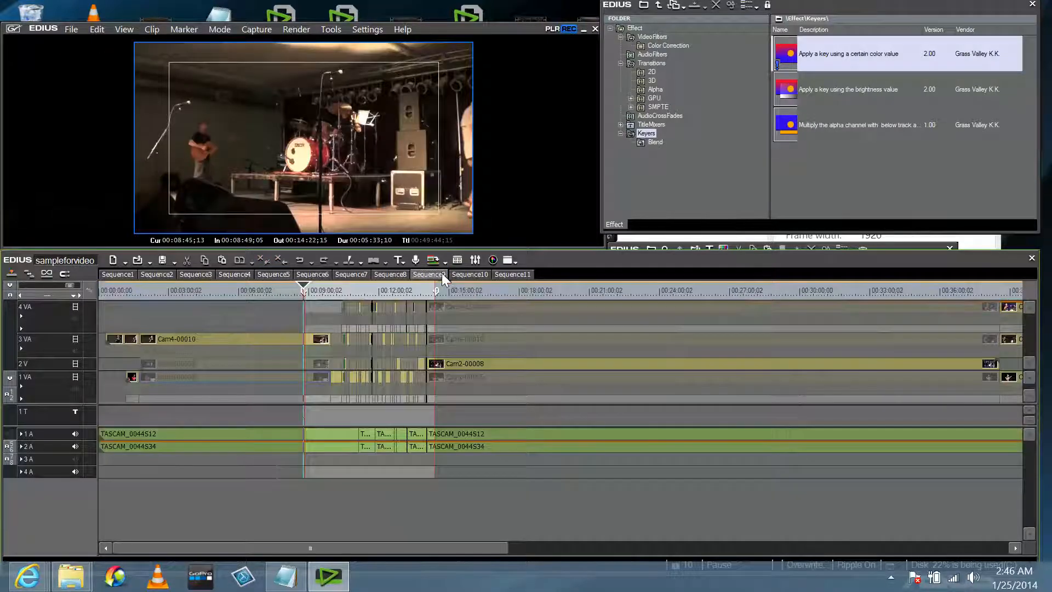
click(403, 274)
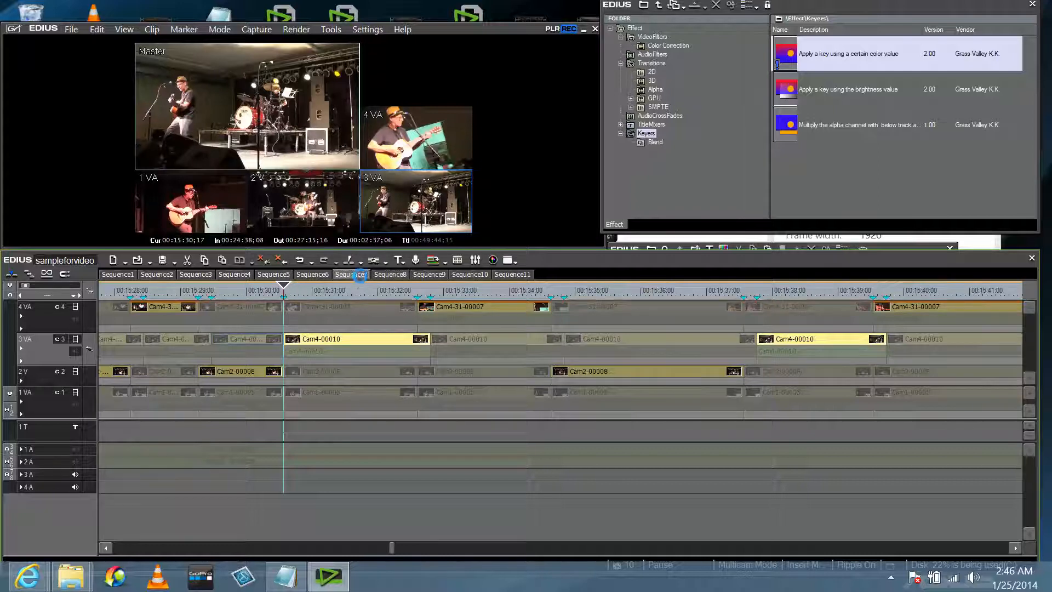
click(360, 275)
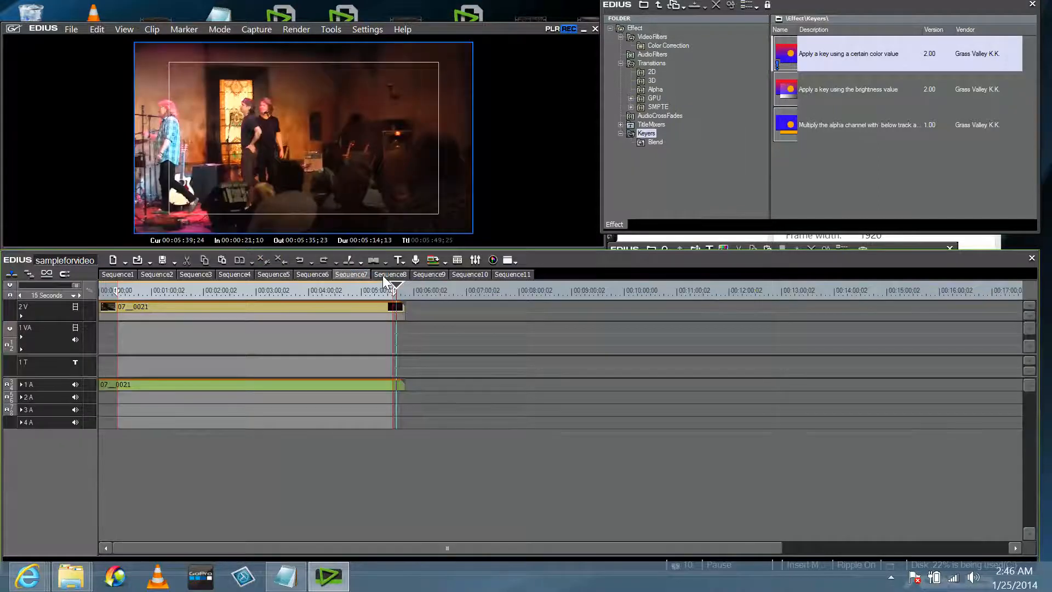
click(383, 275)
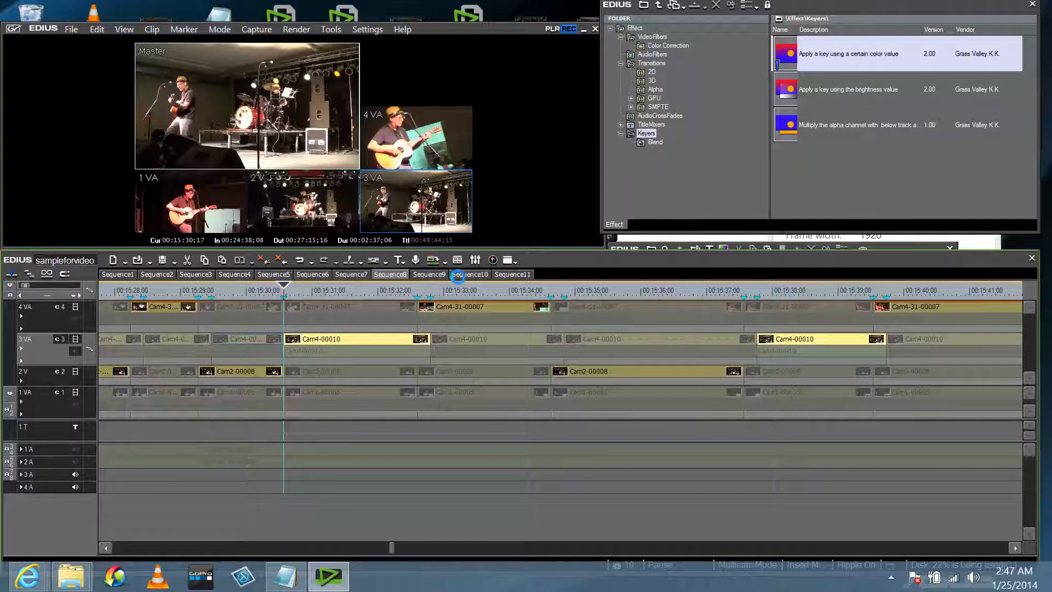
Show Sequence10 in Multicam Mode.
click(459, 274)
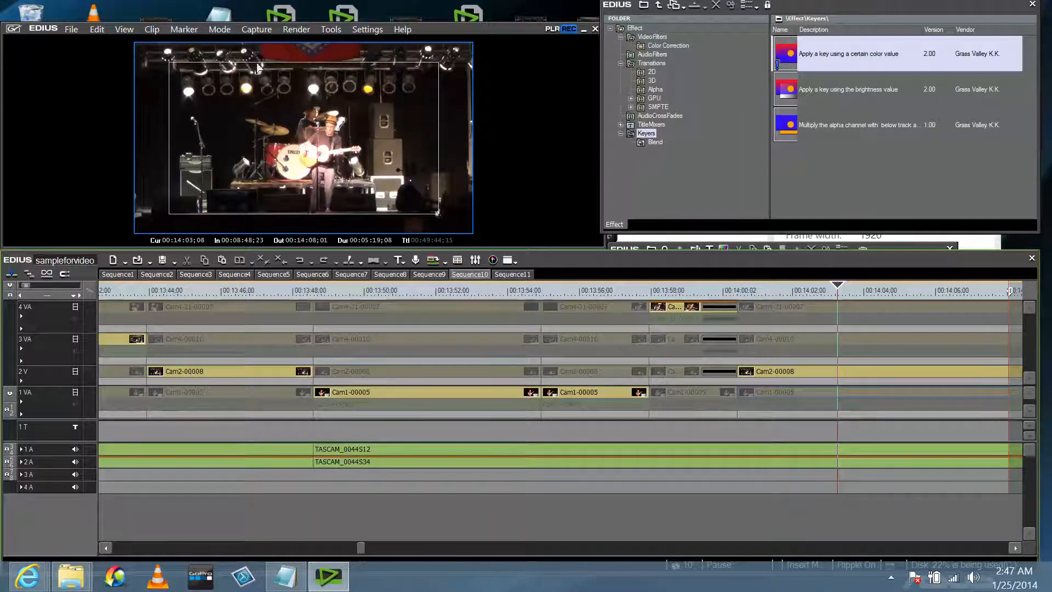
click(219, 29)
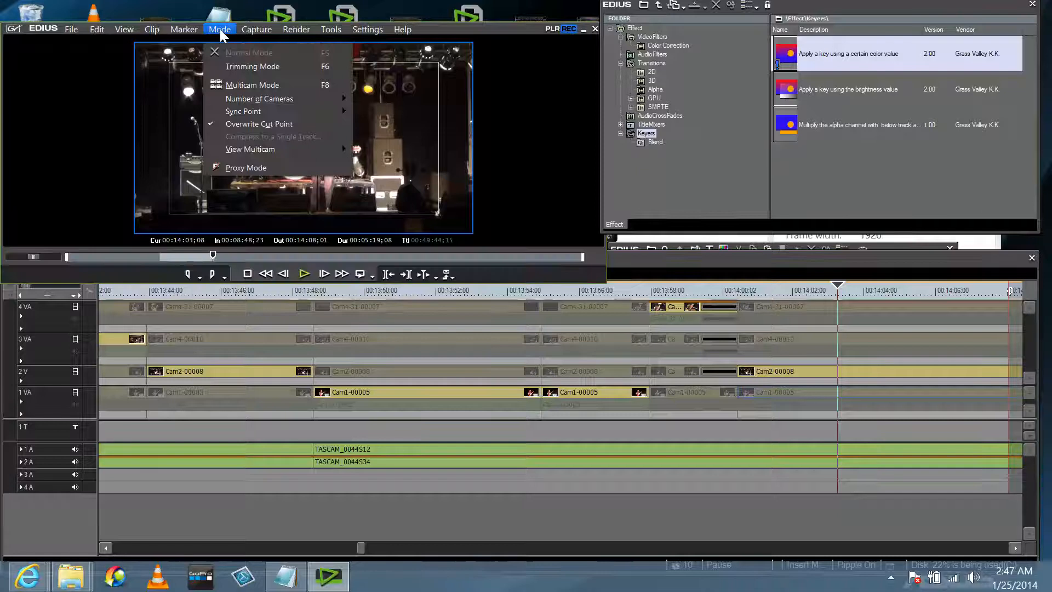
click(242, 84)
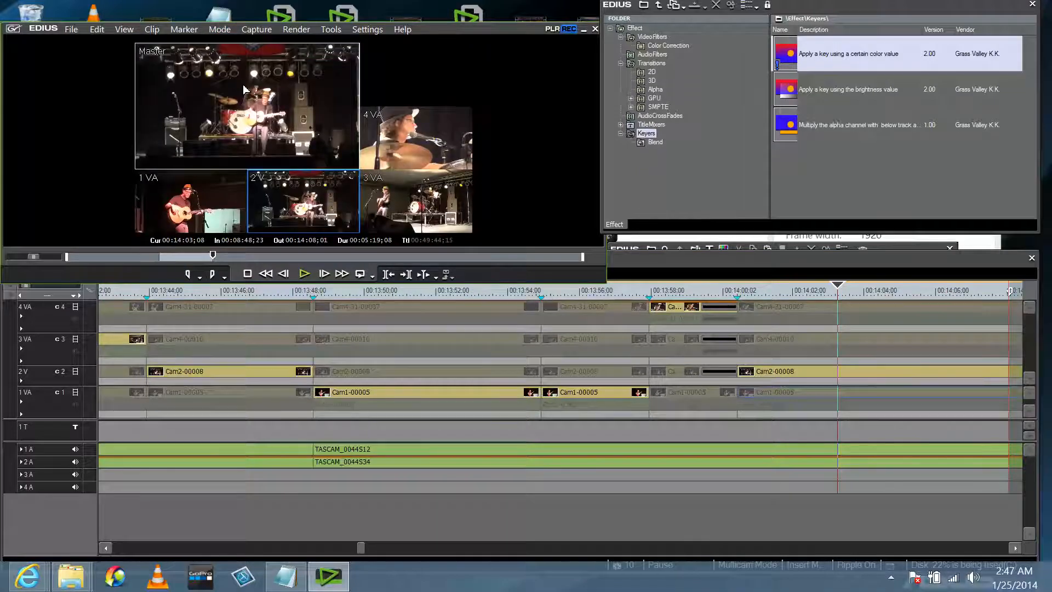
Shrink the player, close the floating bin, and move the playhead to 00:13:57;21.
drag(603, 278, 575, 244)
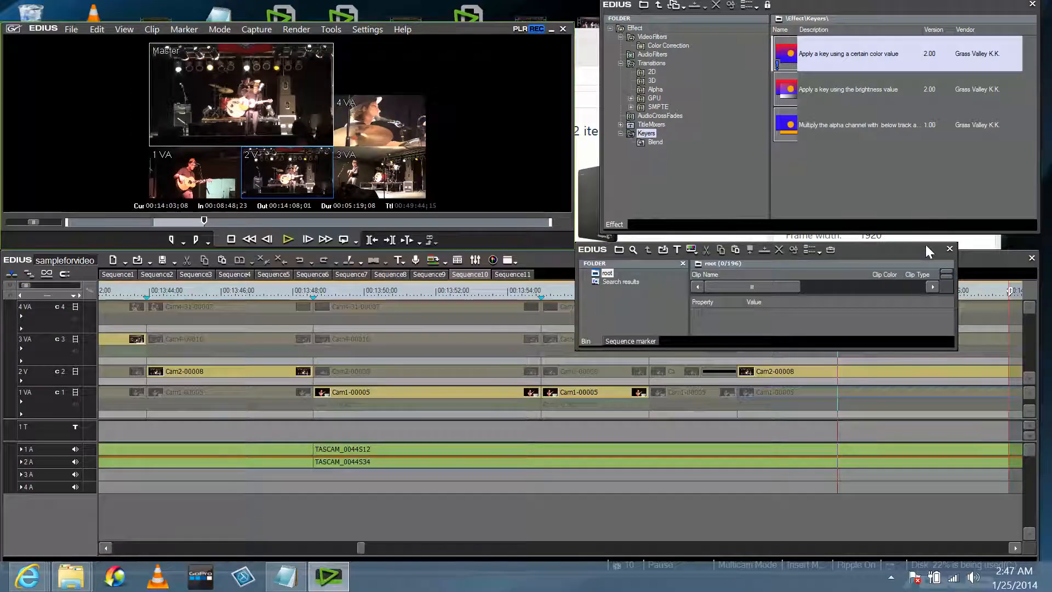
click(950, 248)
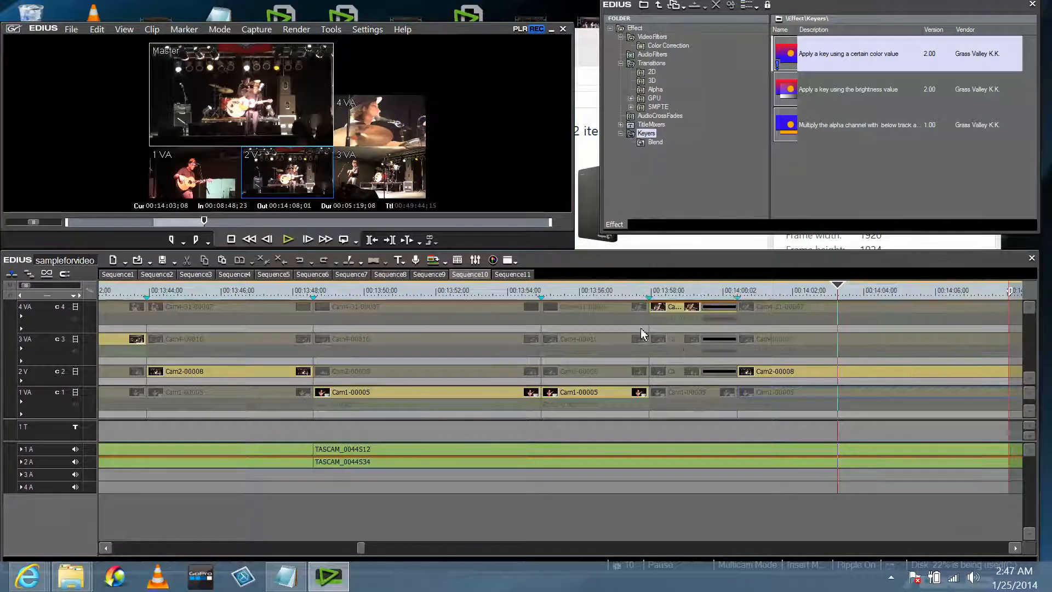
click(641, 284)
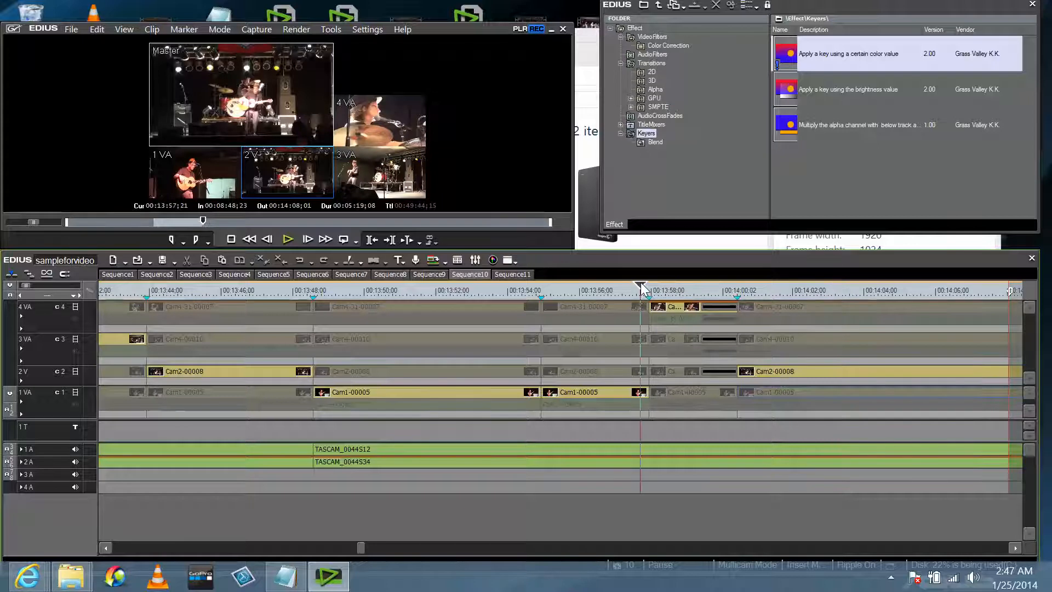
Snap the playhead to the 00:13:57;28 cut and show the Effect palette's Transitions folder.
drag(641, 283, 649, 283)
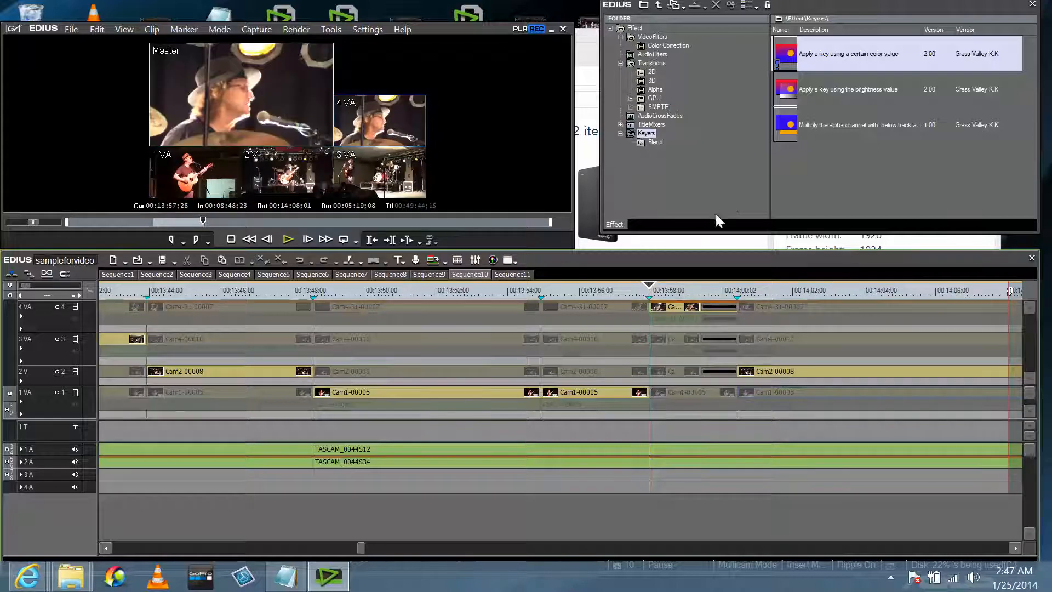
mouse_move(844, 7)
mouse_down()
mouse_move(613, 4)
mouse_move(833, 1)
mouse_up()
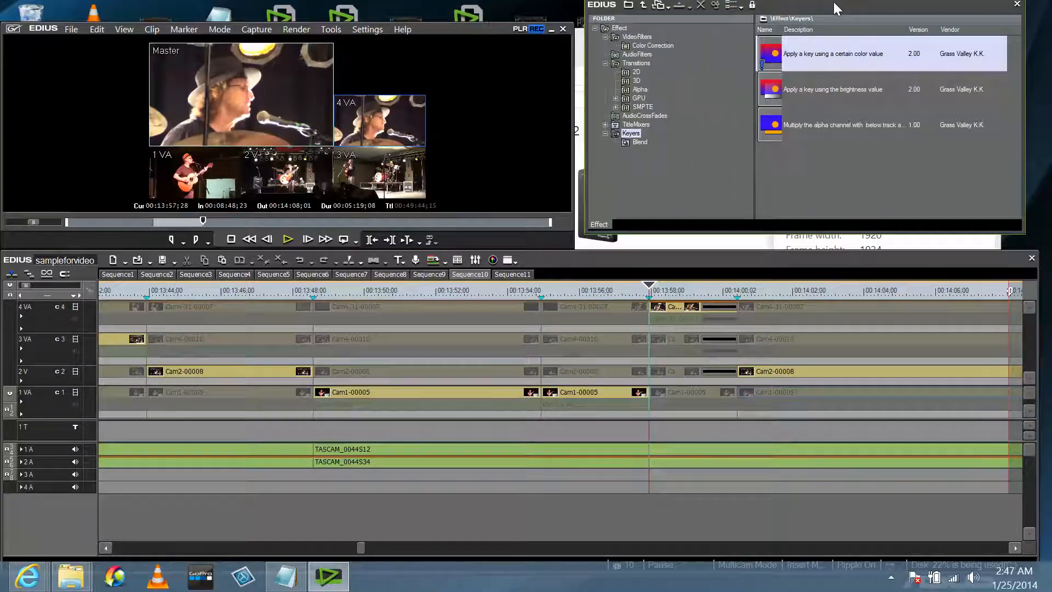
click(638, 64)
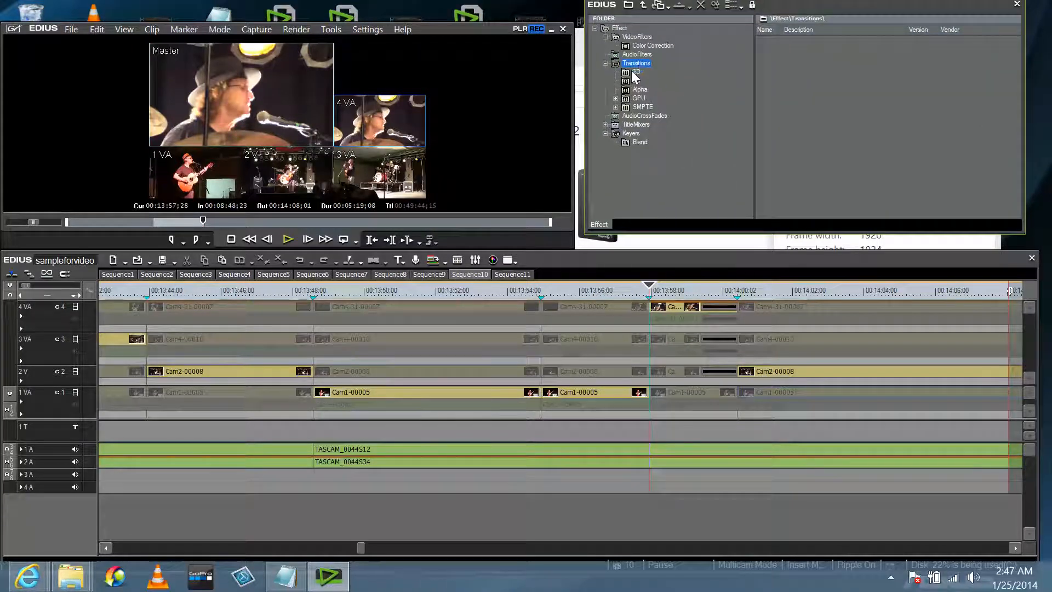
Apply the 2D Dissolve to the 4 VA cut at 00:13:57;28 and scrub across it.
click(633, 72)
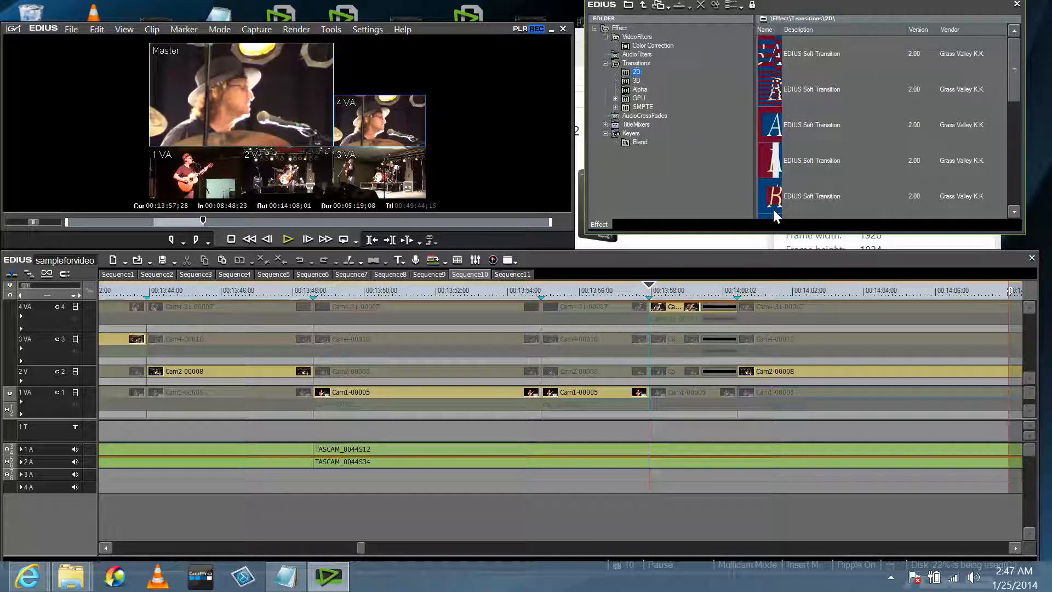
drag(1011, 81, 1014, 121)
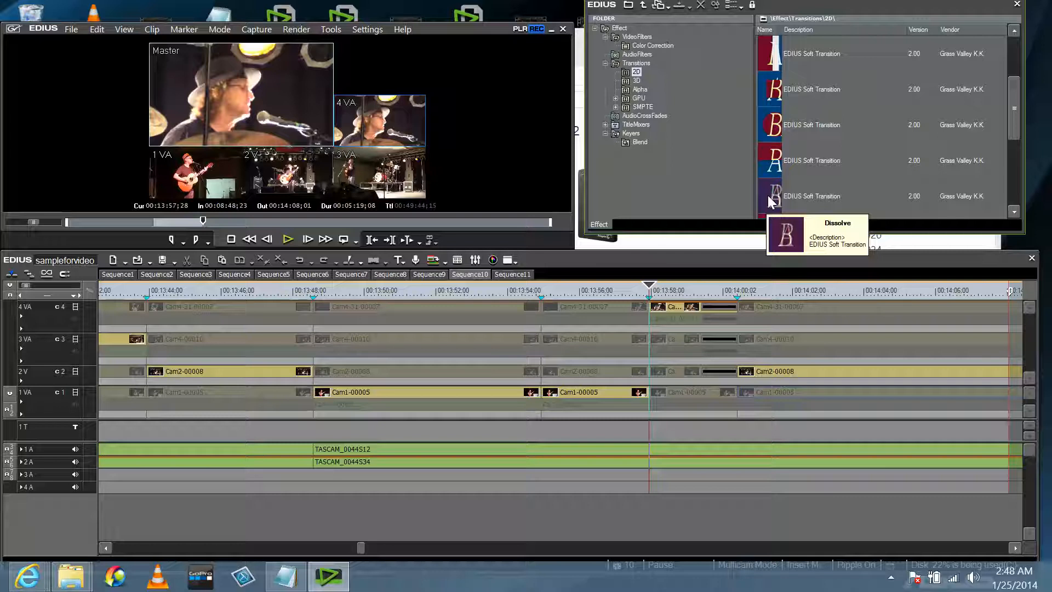
mouse_move(768, 195)
mouse_down()
mouse_move(638, 307)
mouse_move(679, 287)
mouse_move(773, 189)
mouse_up()
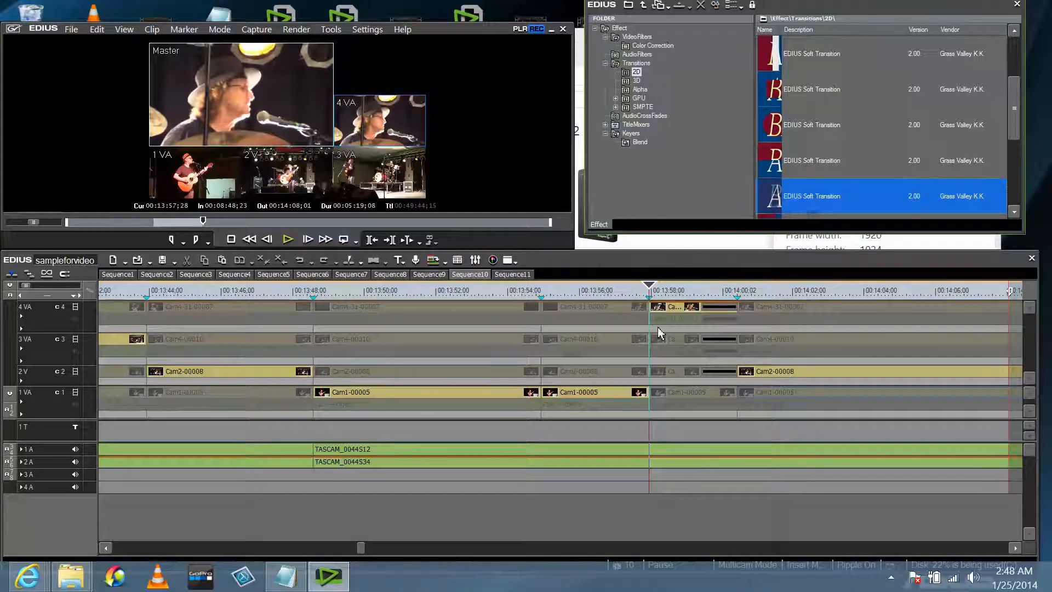
click(633, 393)
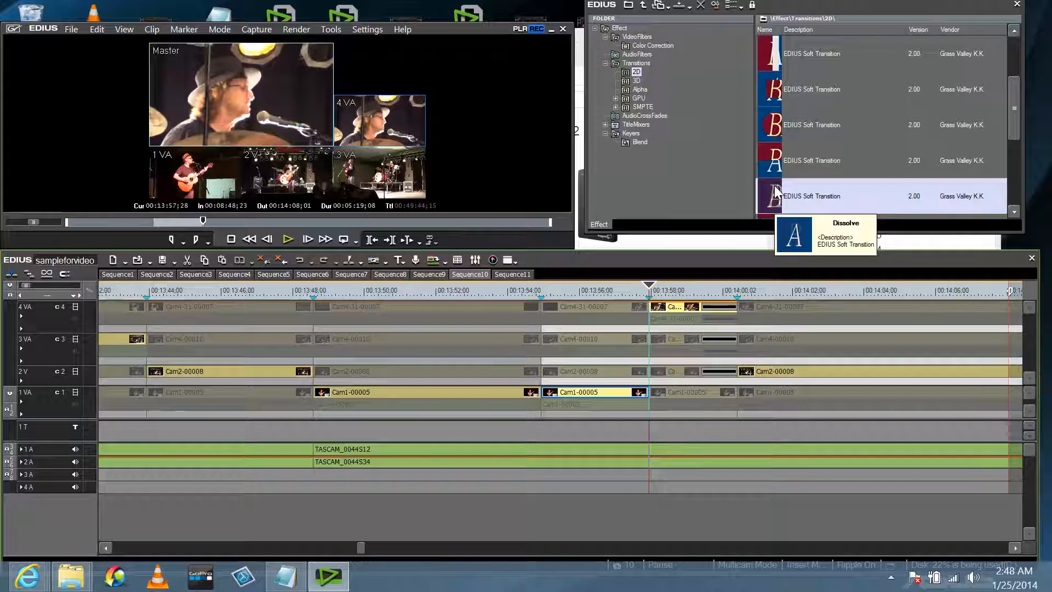
mouse_move(775, 192)
mouse_down()
mouse_move(671, 310)
mouse_move(652, 310)
mouse_up()
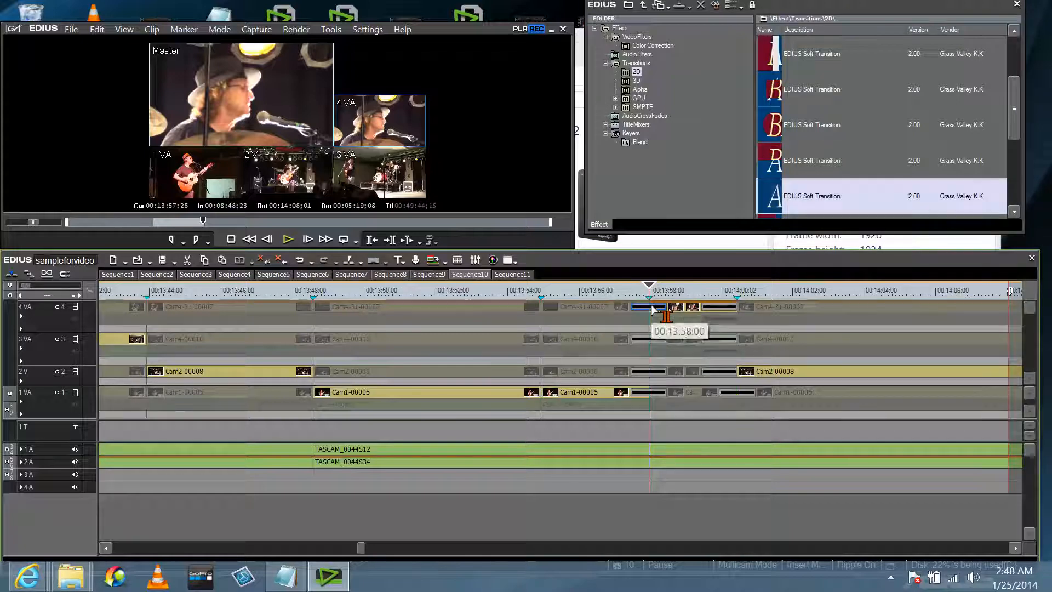
click(632, 288)
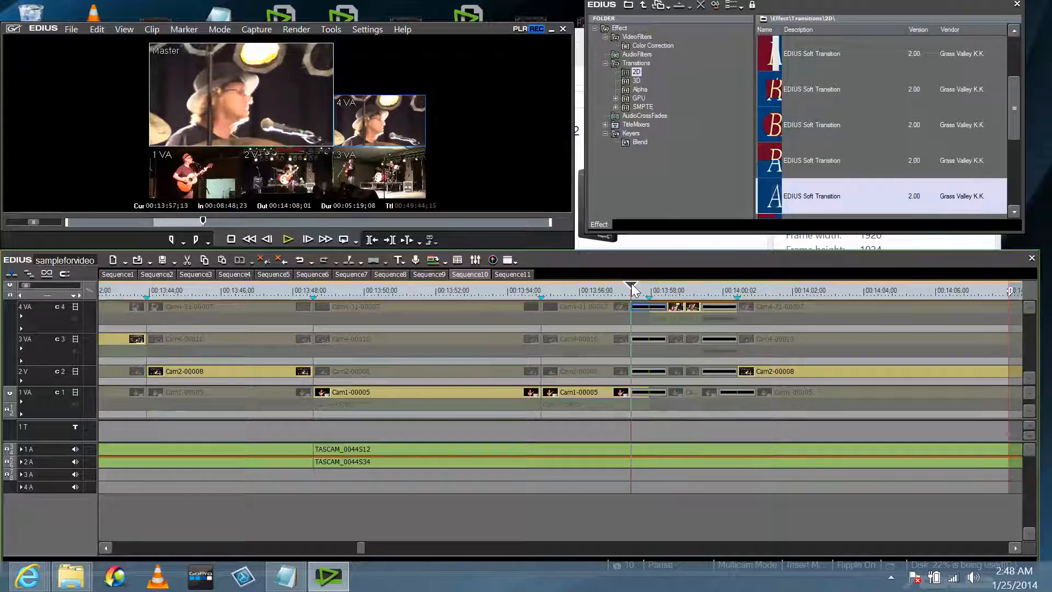
drag(635, 289, 657, 286)
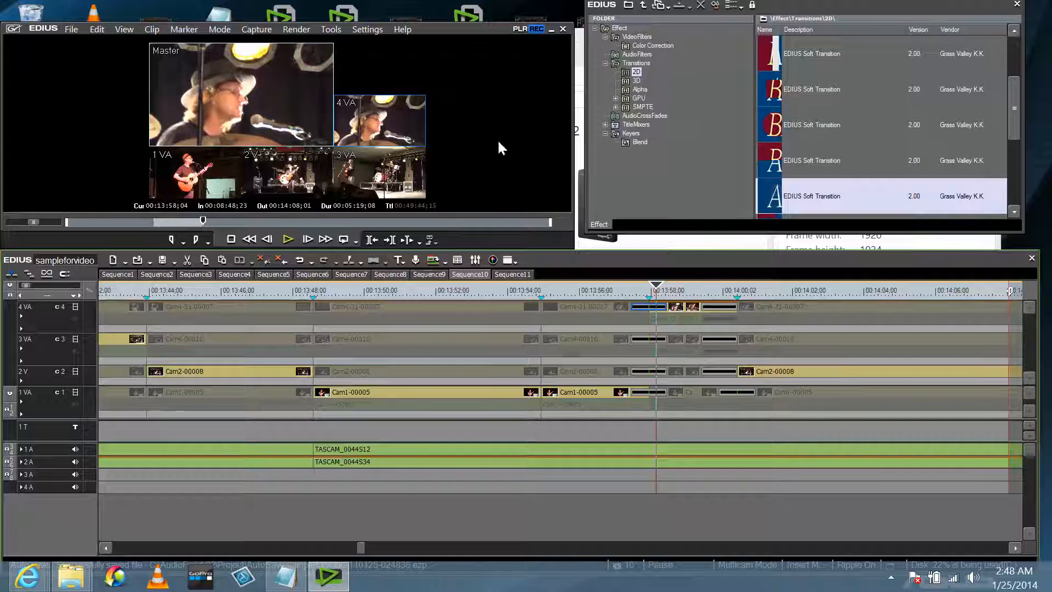
Turn off Multicam Mode, preview the dissolve, then undo it twice.
click(224, 28)
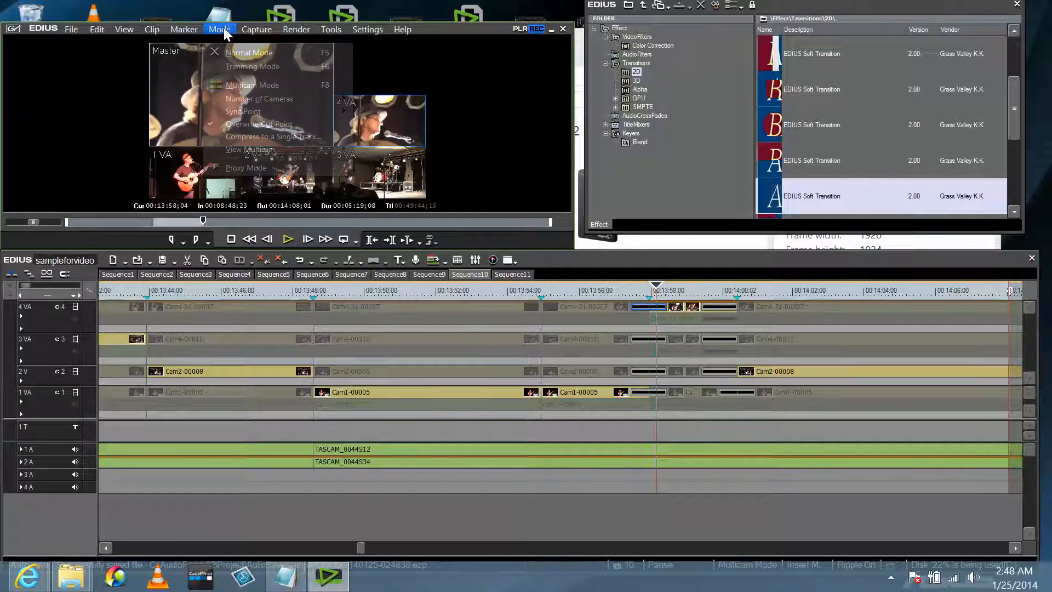
click(235, 83)
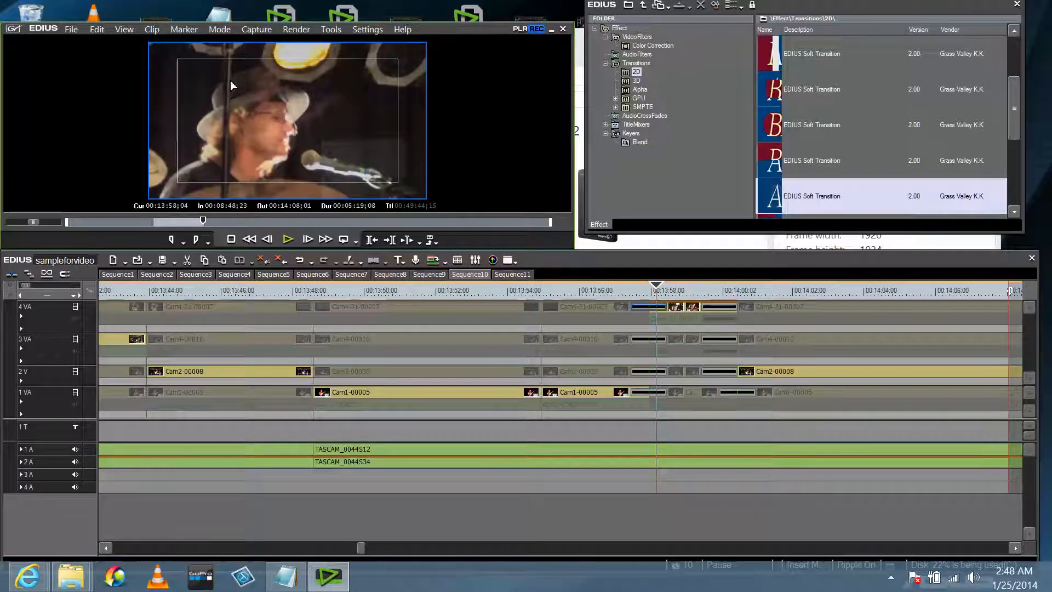
drag(629, 288, 729, 290)
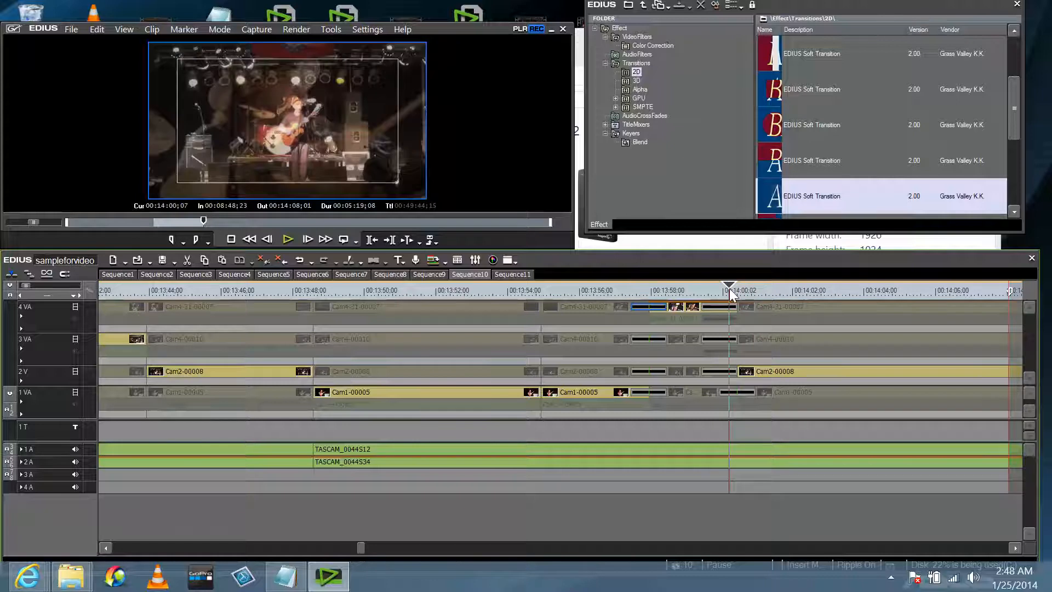
click(98, 29)
click(104, 49)
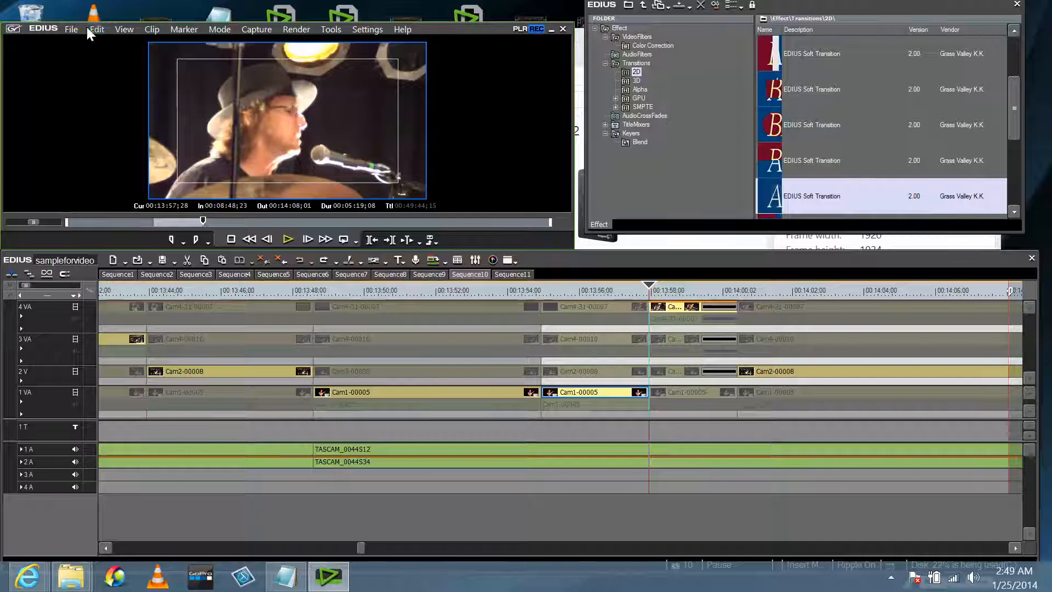
Move the playhead to about 00:13:57;06 and select clips Cam1-00005 and Cam2-00008.
click(95, 30)
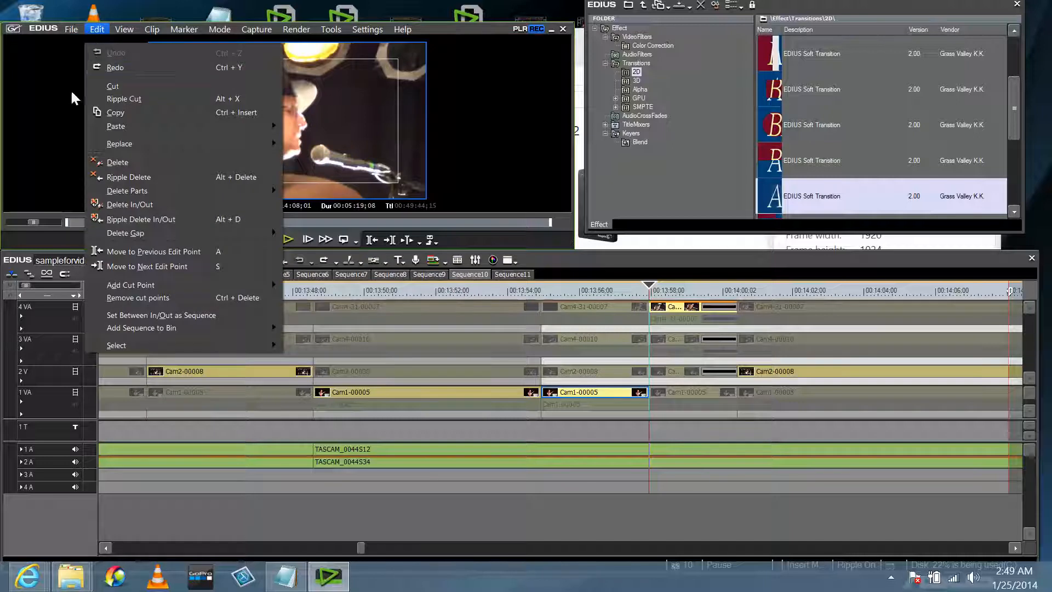
click(577, 271)
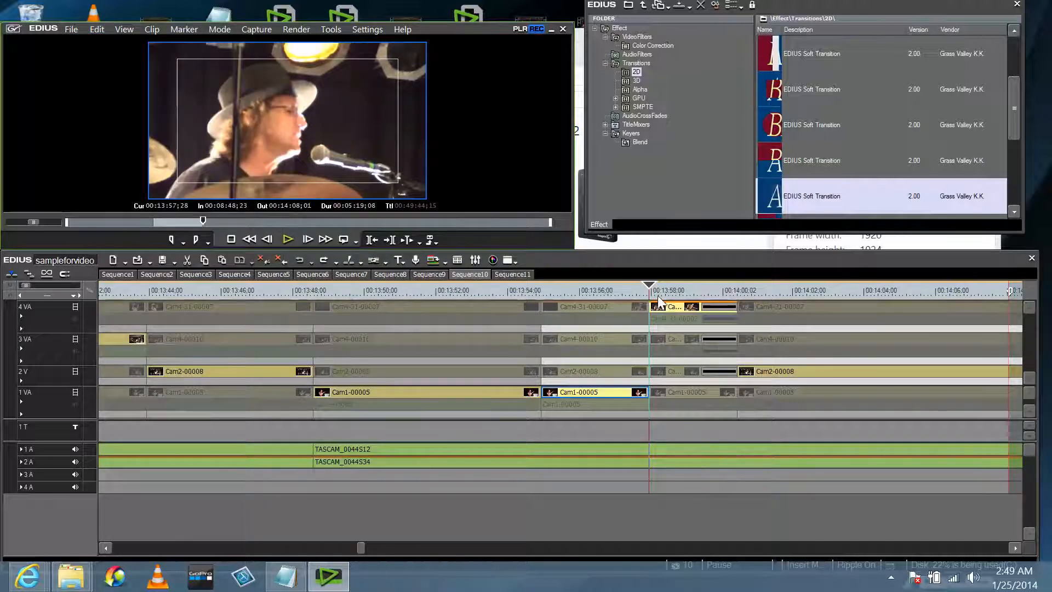
click(719, 292)
drag(719, 292, 651, 296)
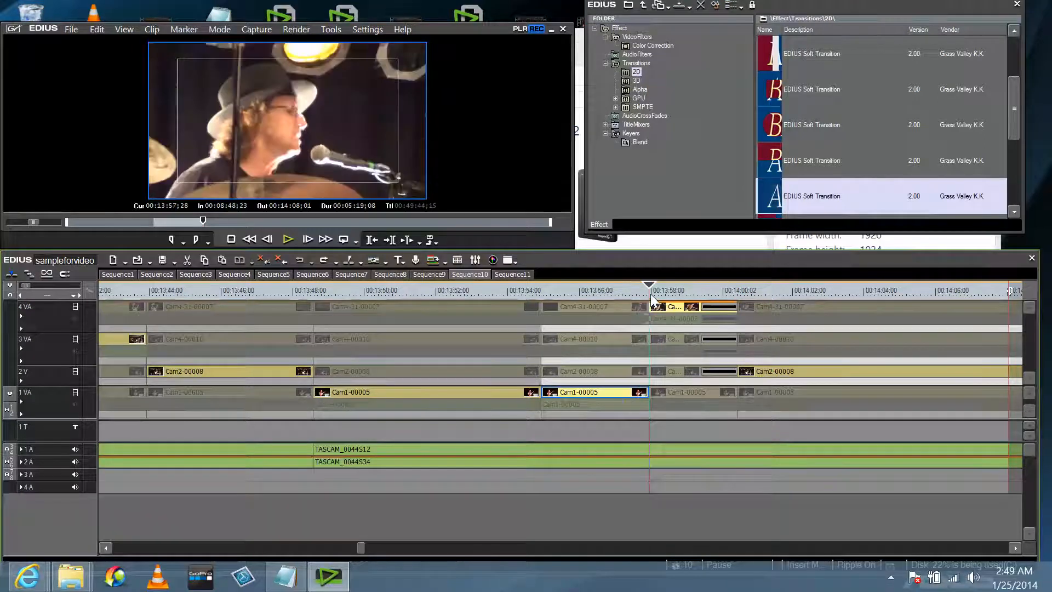
click(503, 393)
click(276, 372)
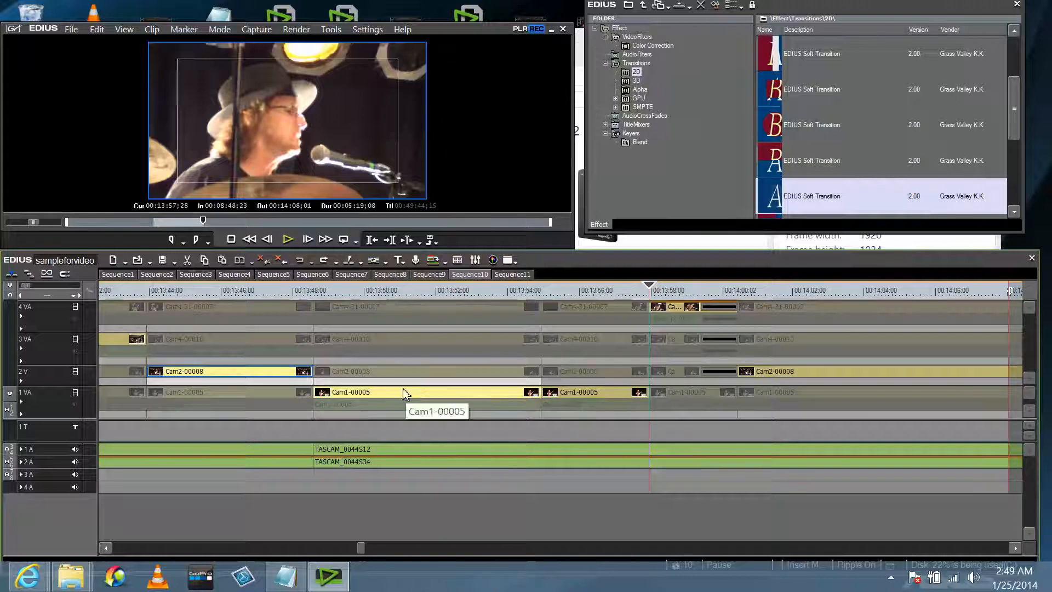
Drop a Dissolve on the selected clips' edit points and check the 00:13:48 blend.
click(769, 196)
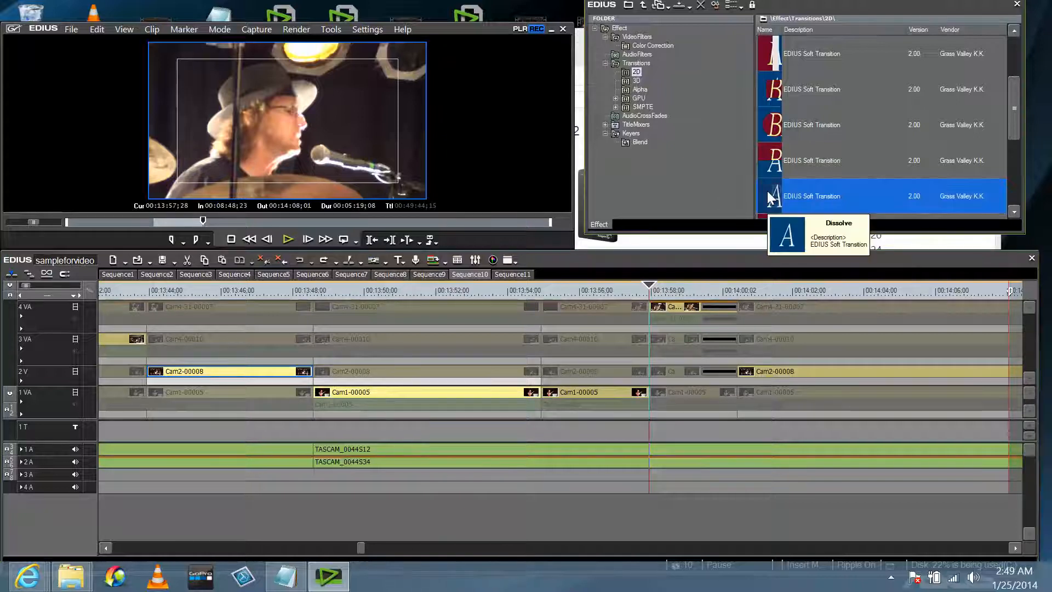
drag(769, 196, 316, 391)
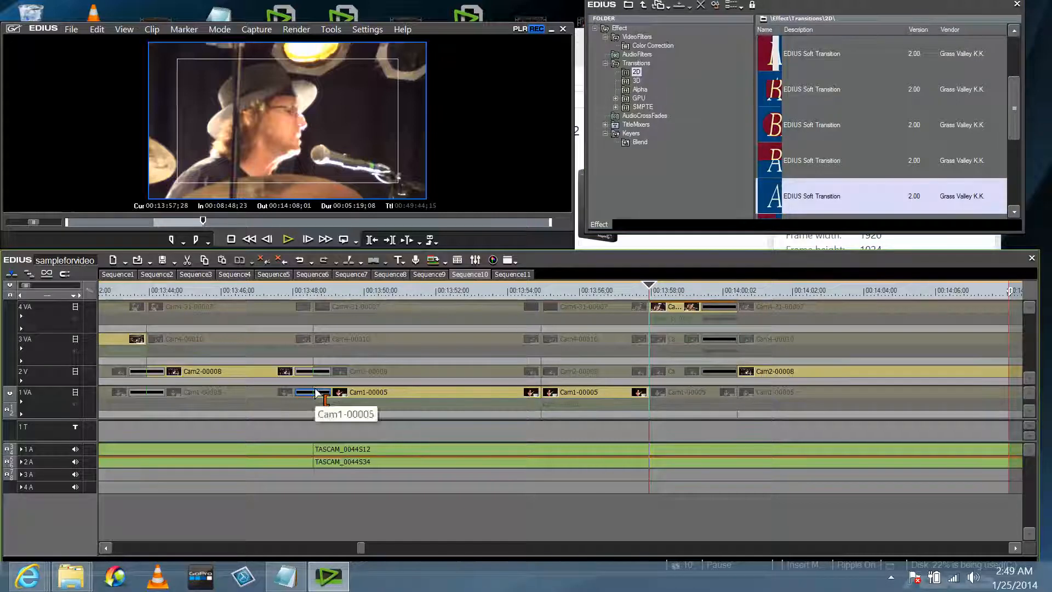
click(297, 292)
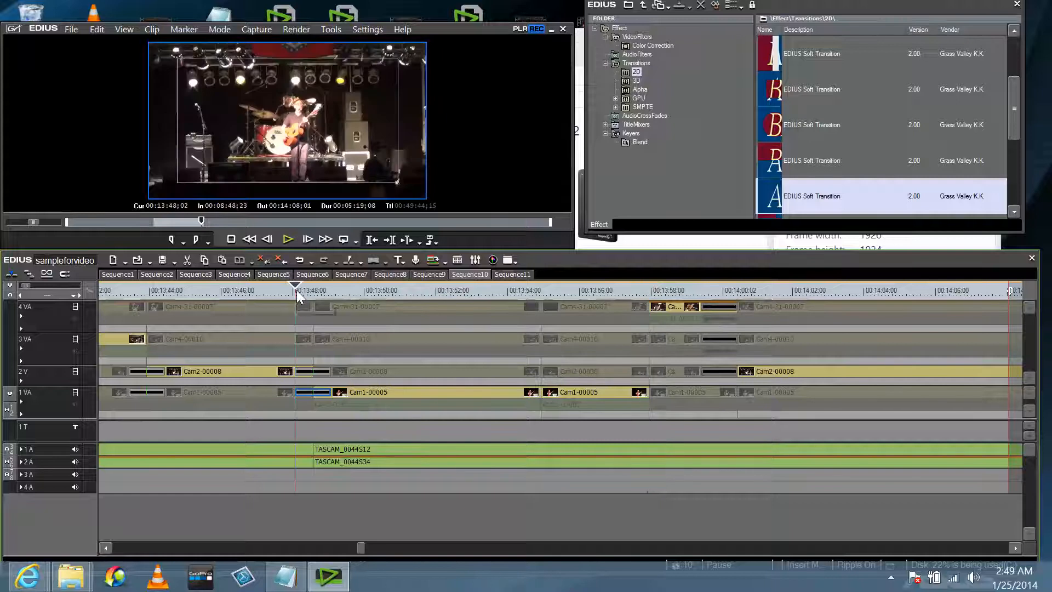
click(311, 292)
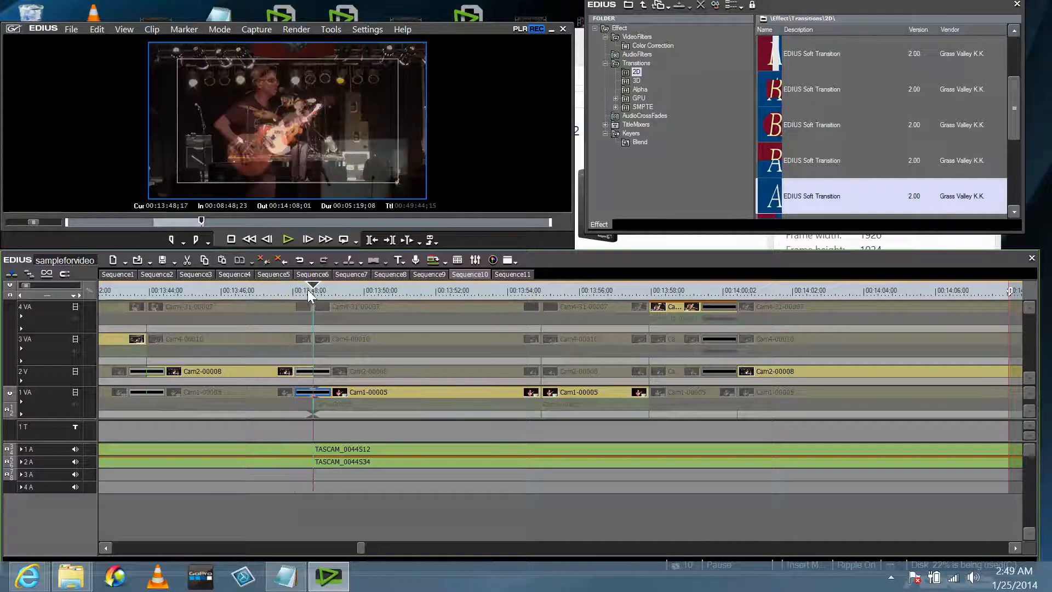
mouse_move(307, 290)
mouse_down()
mouse_move(317, 287)
mouse_move(301, 294)
mouse_up()
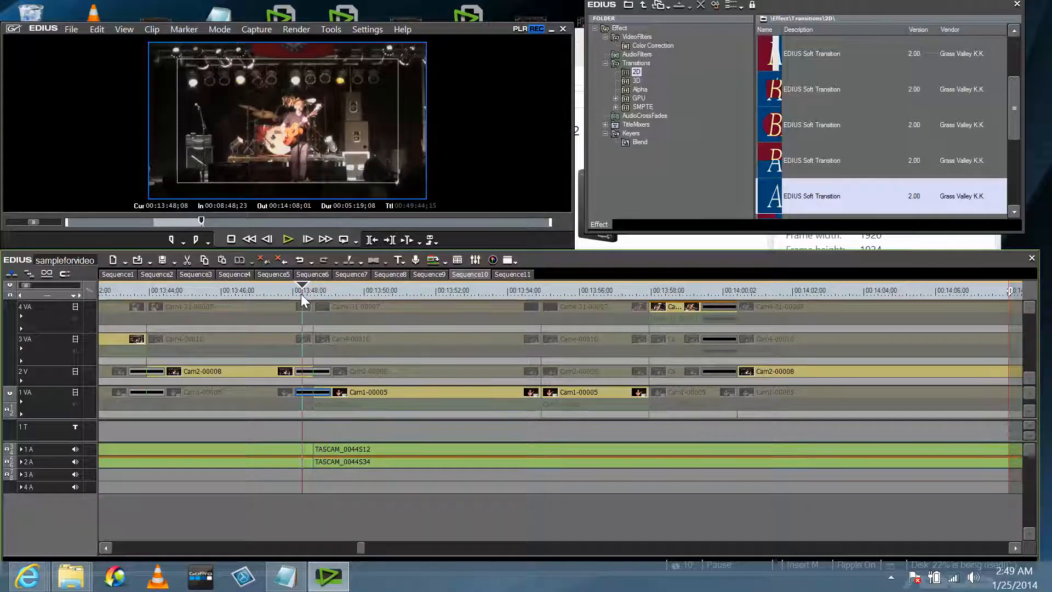
Review the dissolve at the 00:13:43 cut frame by frame.
click(137, 293)
mouse_move(136, 289)
mouse_down()
mouse_move(156, 288)
mouse_move(146, 290)
mouse_up()
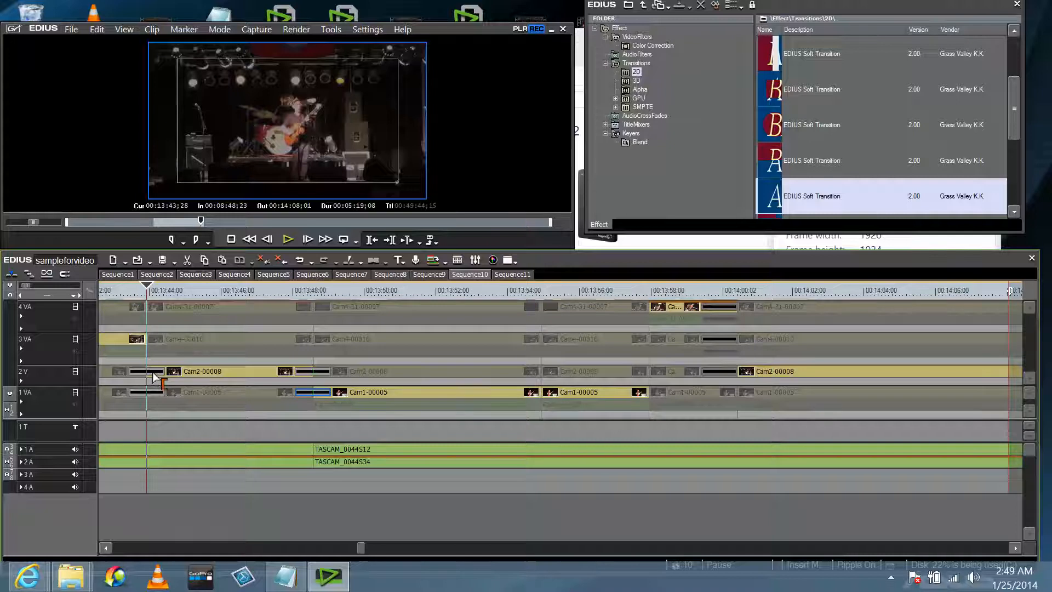
click(139, 290)
click(137, 289)
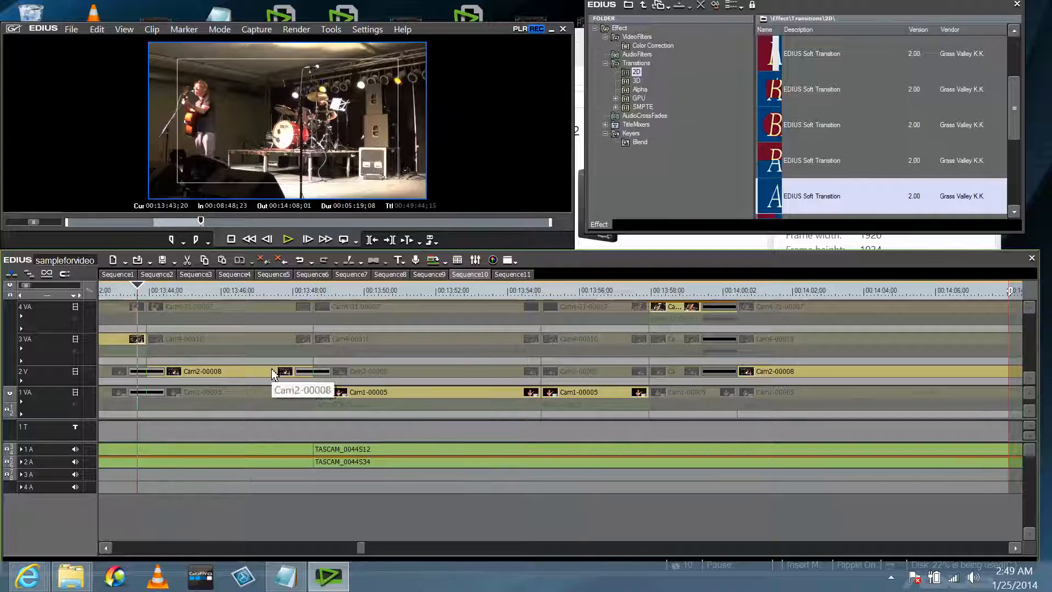
Scrub back and forth through the 00:12:56 dissolve to preview its blend between camera angles.
scroll(266, 366, left, 5)
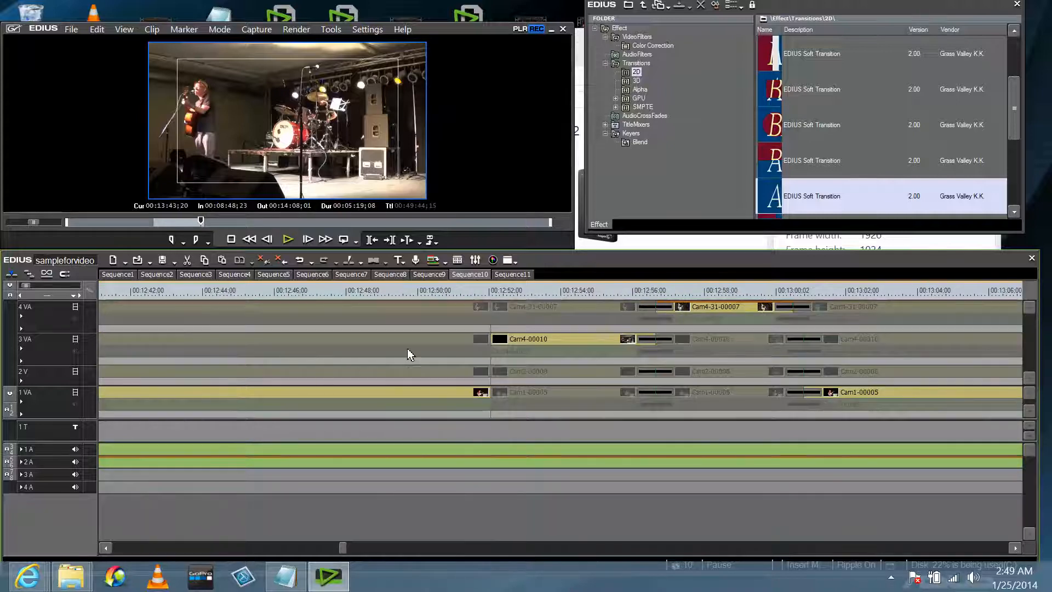
scroll(407, 349, right, 5)
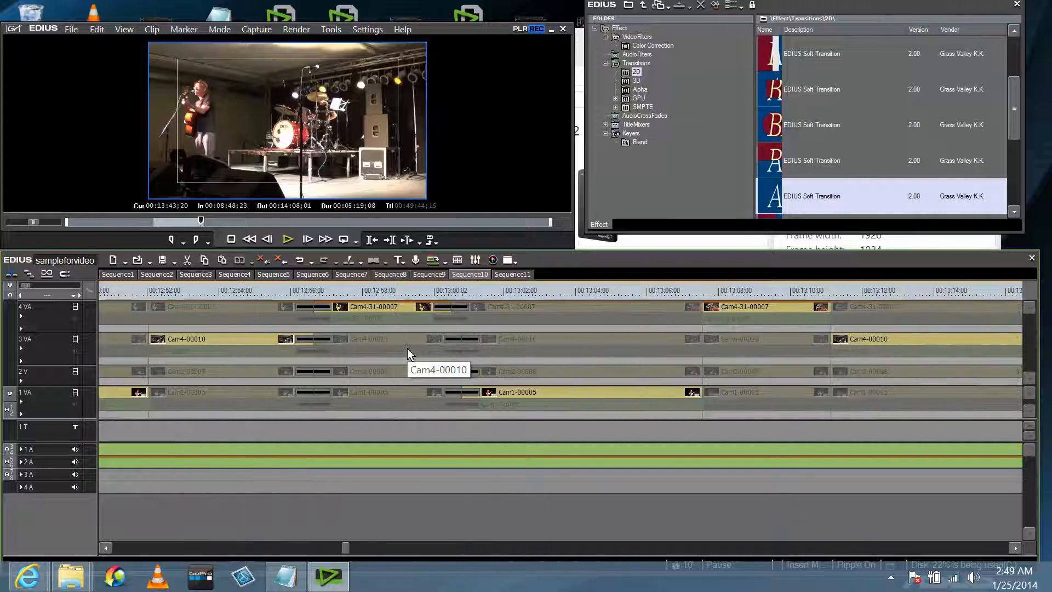
click(311, 289)
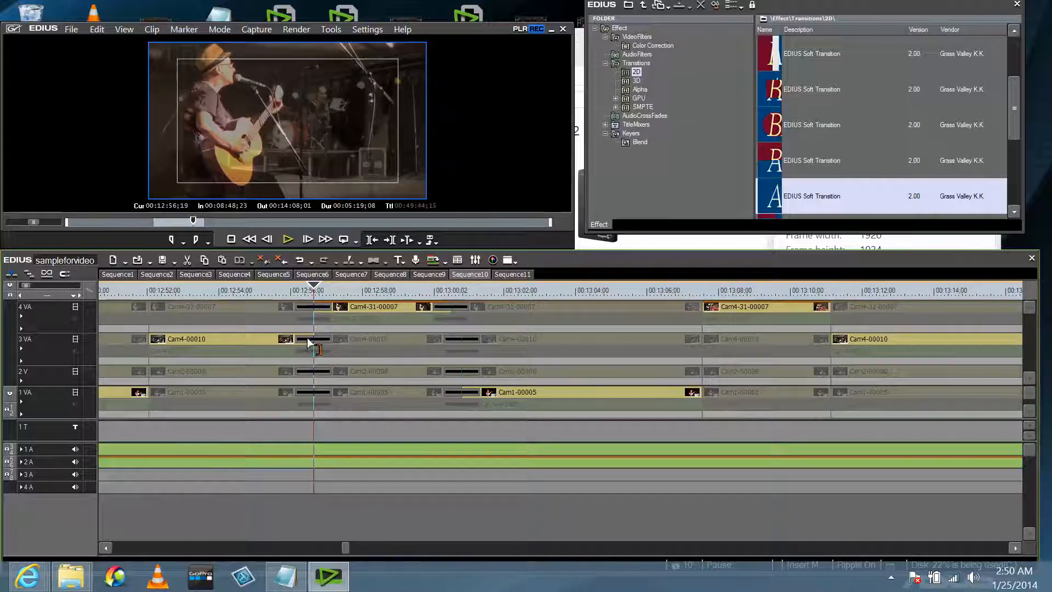
click(310, 289)
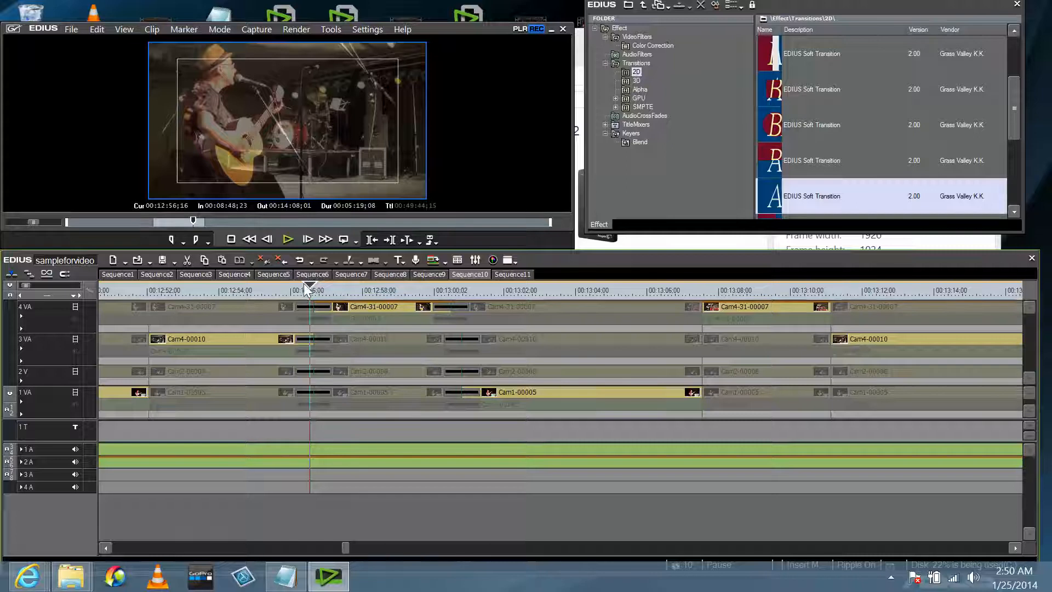
drag(304, 284, 462, 289)
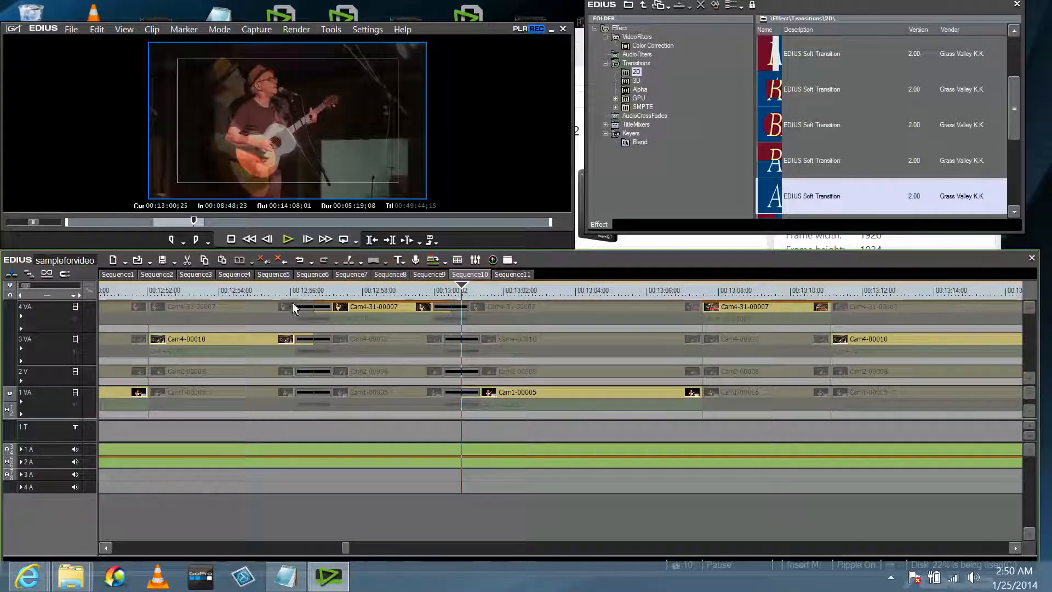
scroll(200, 343, up, 4)
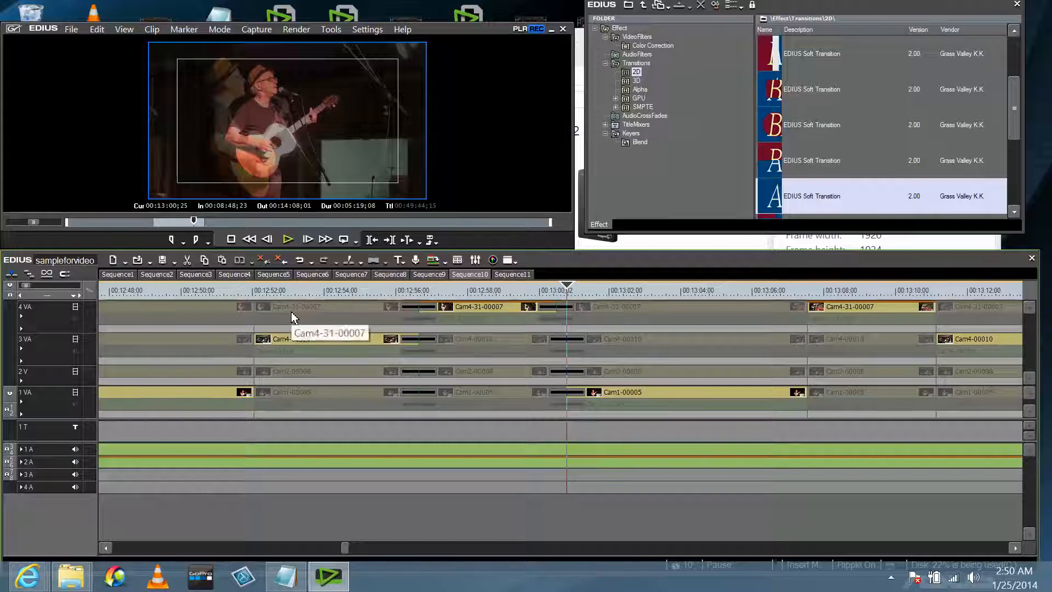
click(400, 290)
click(415, 290)
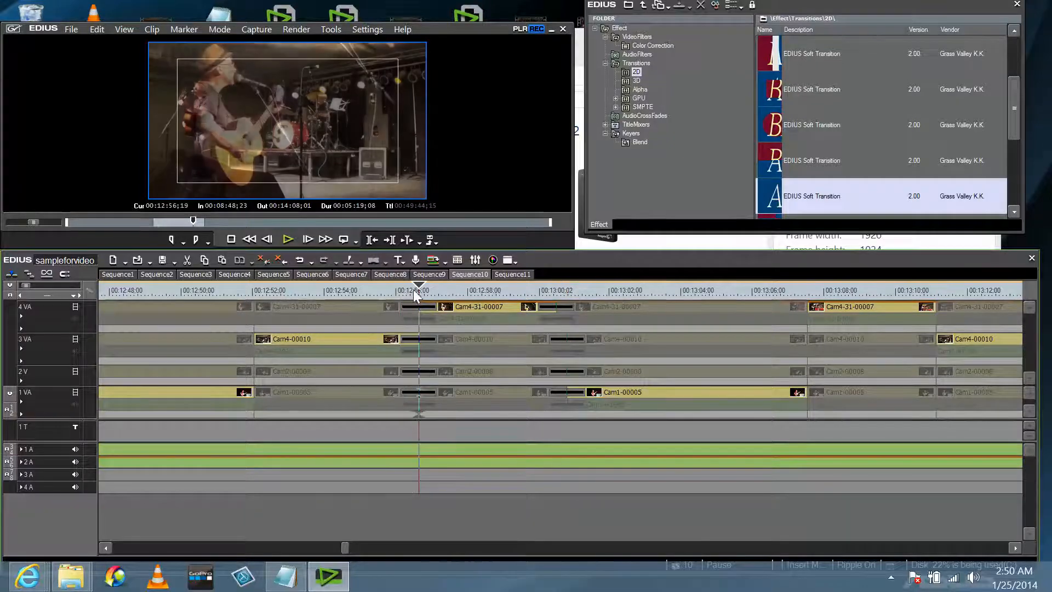
Scrub through the dissolves at 00:12:56 and 00:13:00, then scroll back toward 00:06:40.
click(406, 291)
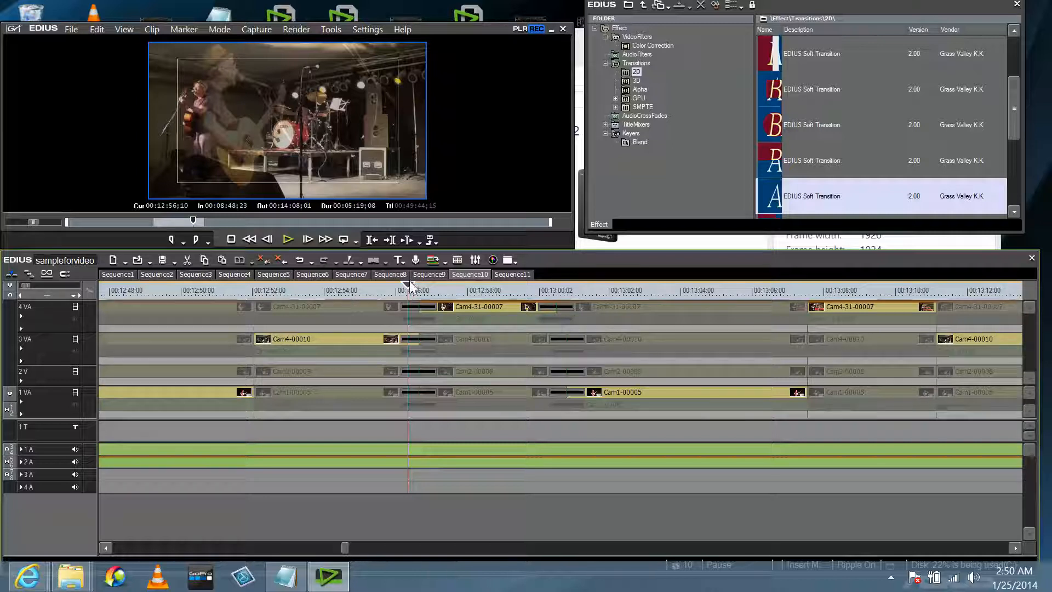
drag(410, 280, 409, 282)
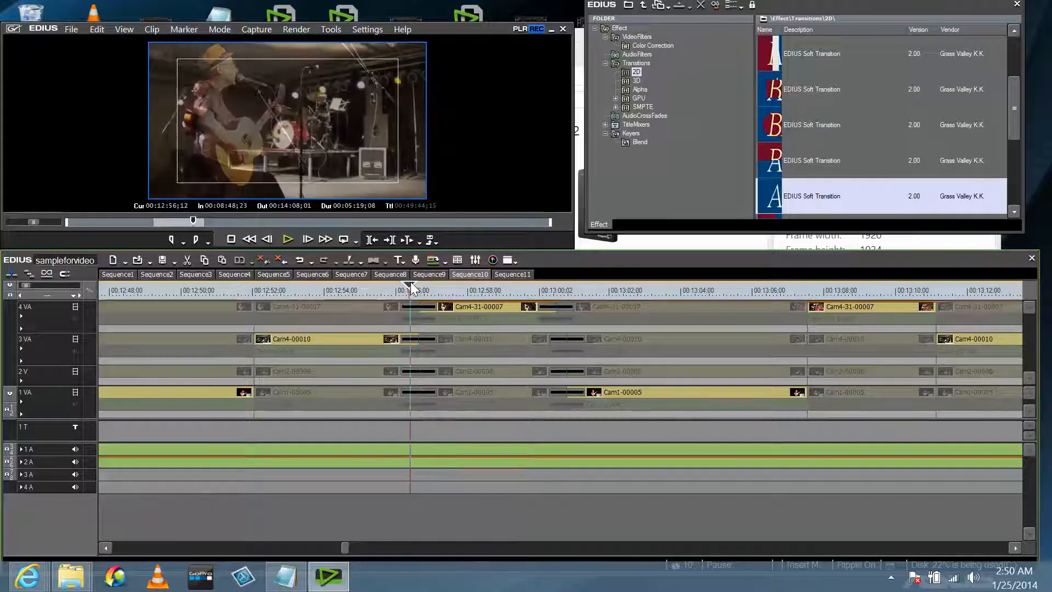
click(554, 285)
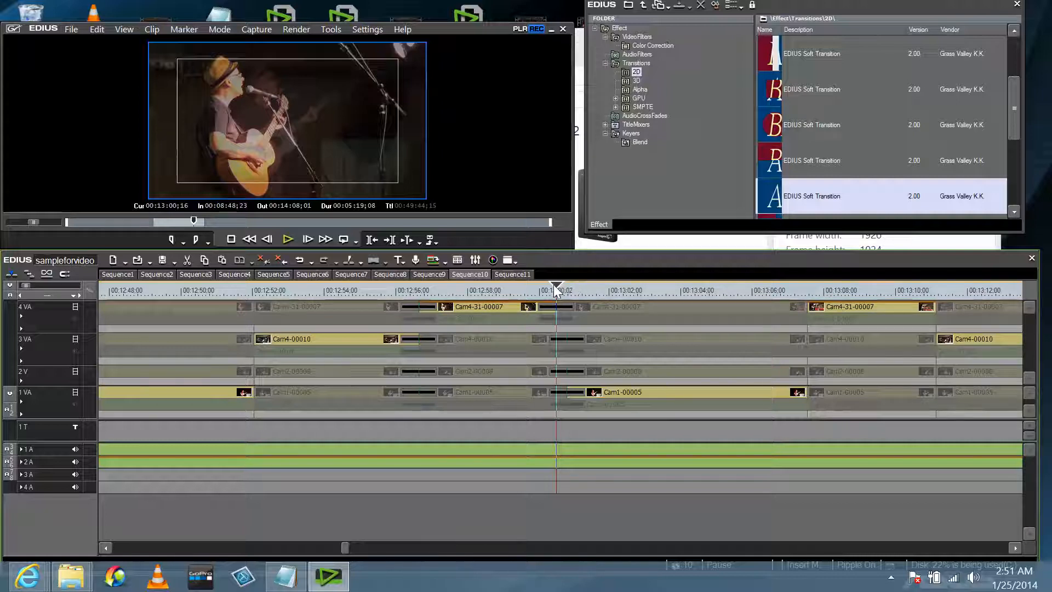
drag(556, 289, 549, 290)
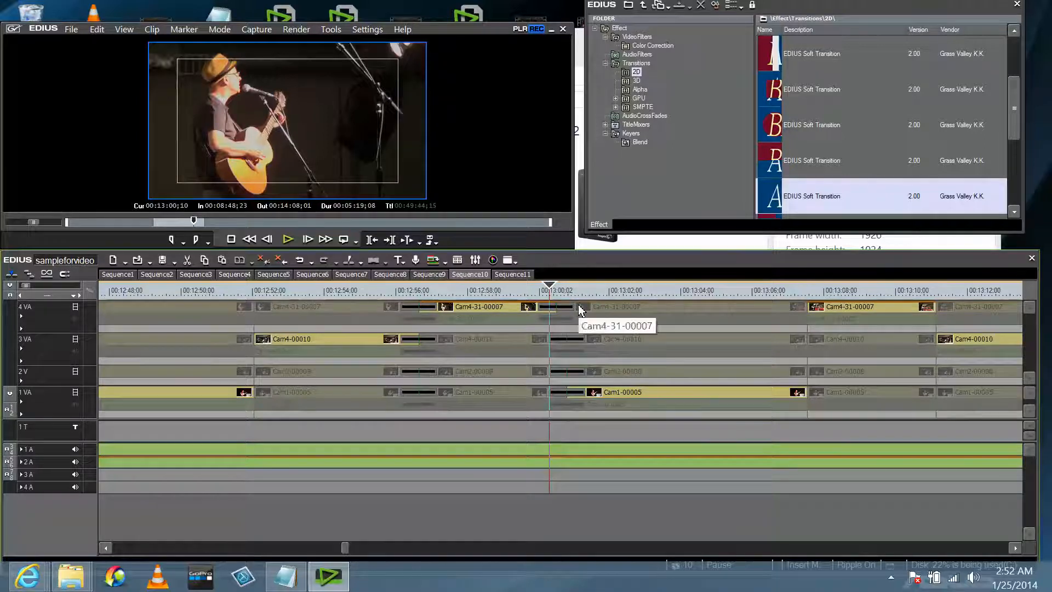
scroll(368, 331, up, 5)
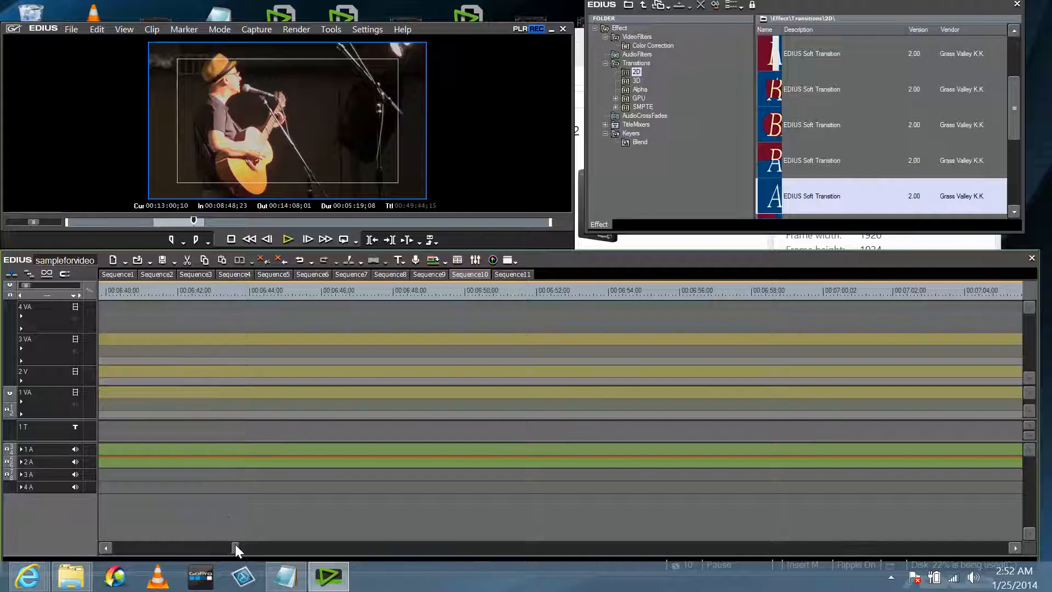
Switch to Sequence11, which holds the single long audio-feed clip on track 1 VA.
drag(236, 546, 270, 548)
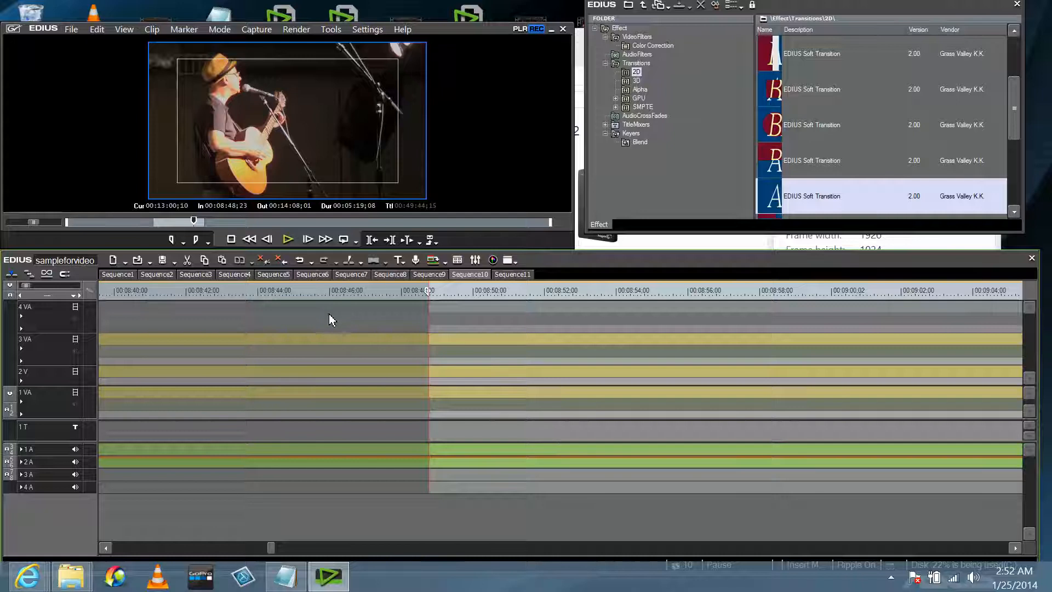
scroll(332, 311, down, 3)
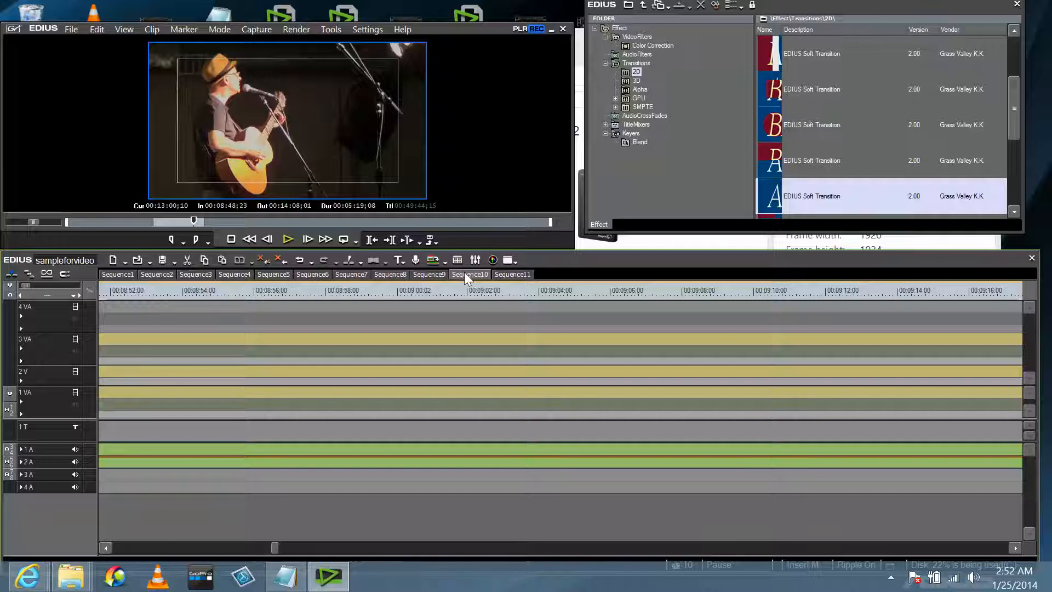
click(511, 275)
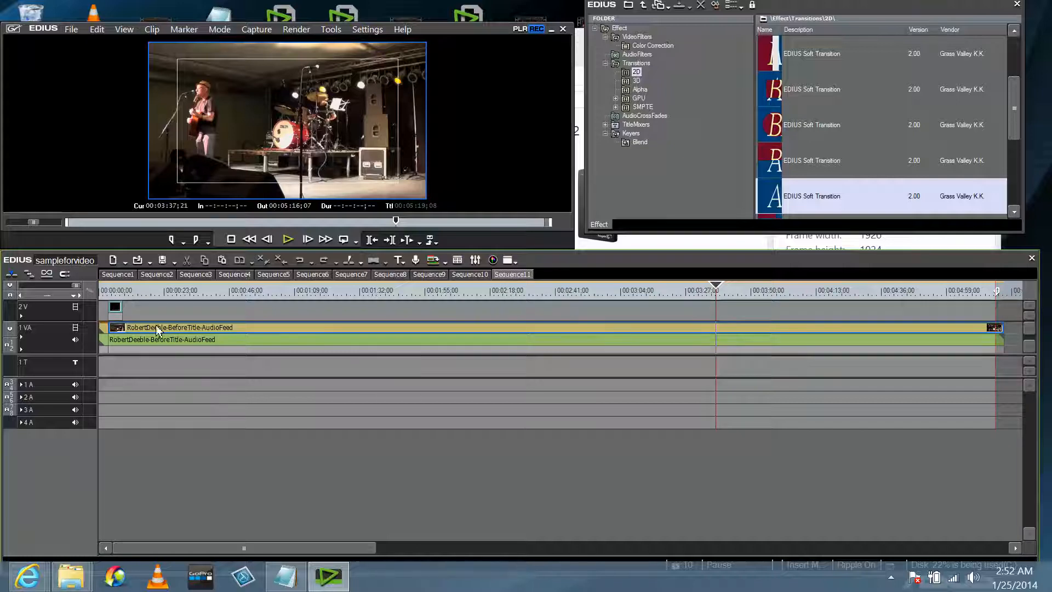
Put the playhead at 00:00:29;28, enlarge the player preview, and bring up the View menu.
click(117, 291)
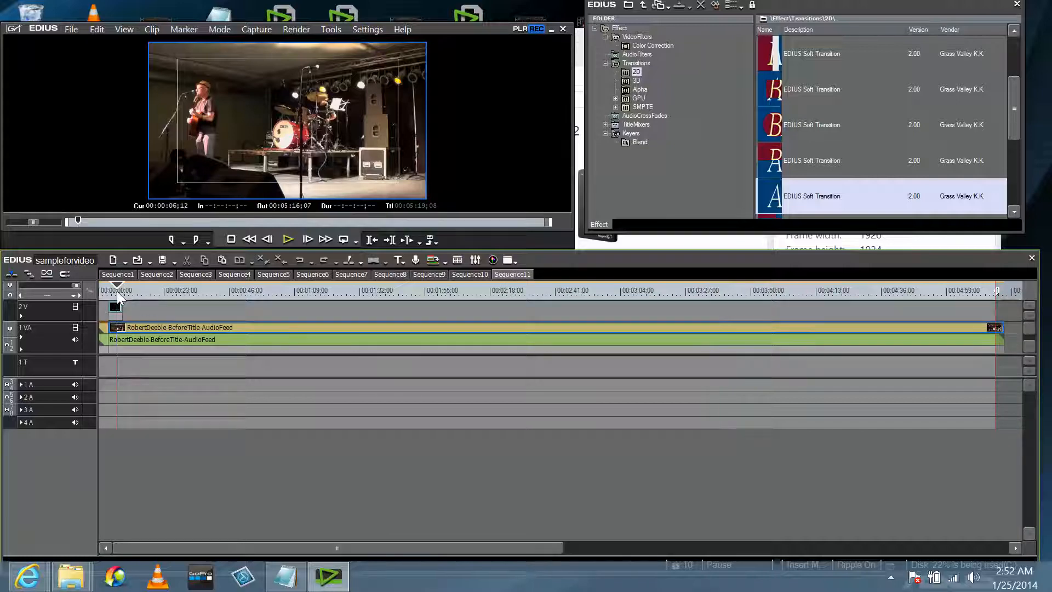
click(184, 297)
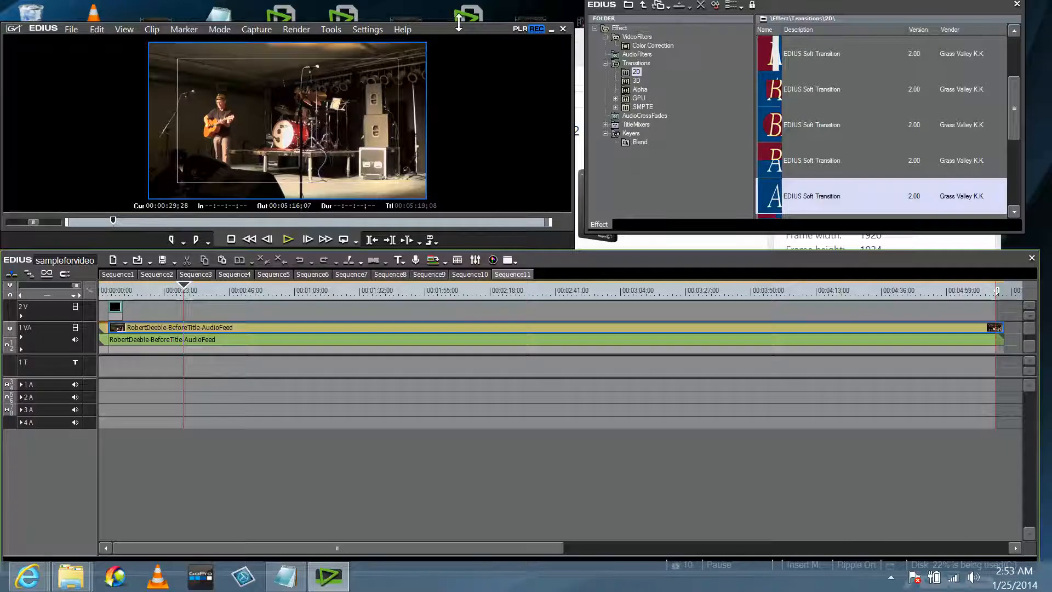
drag(459, 25, 459, 6)
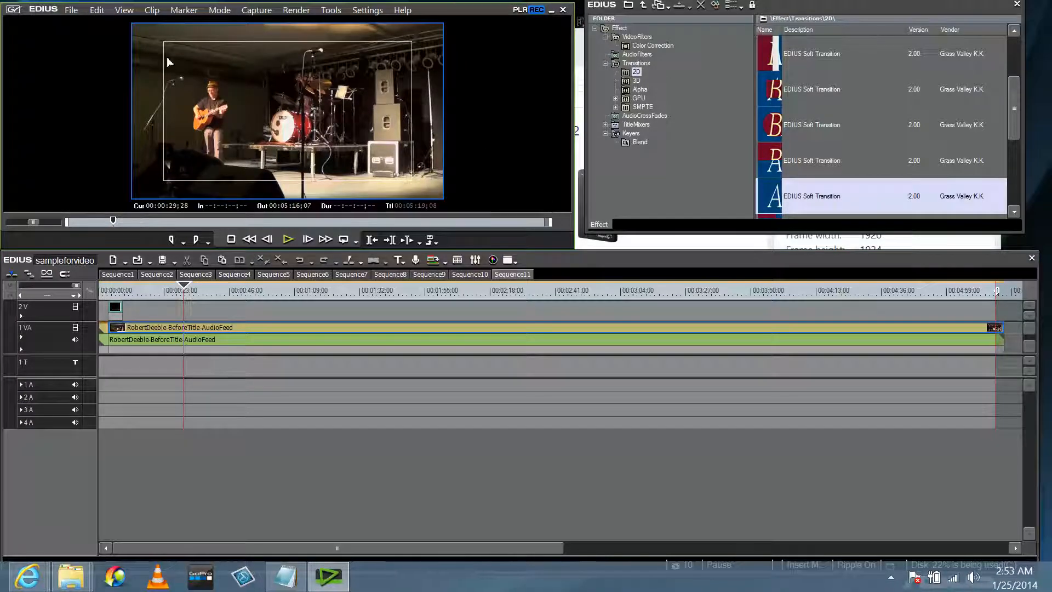
click(126, 12)
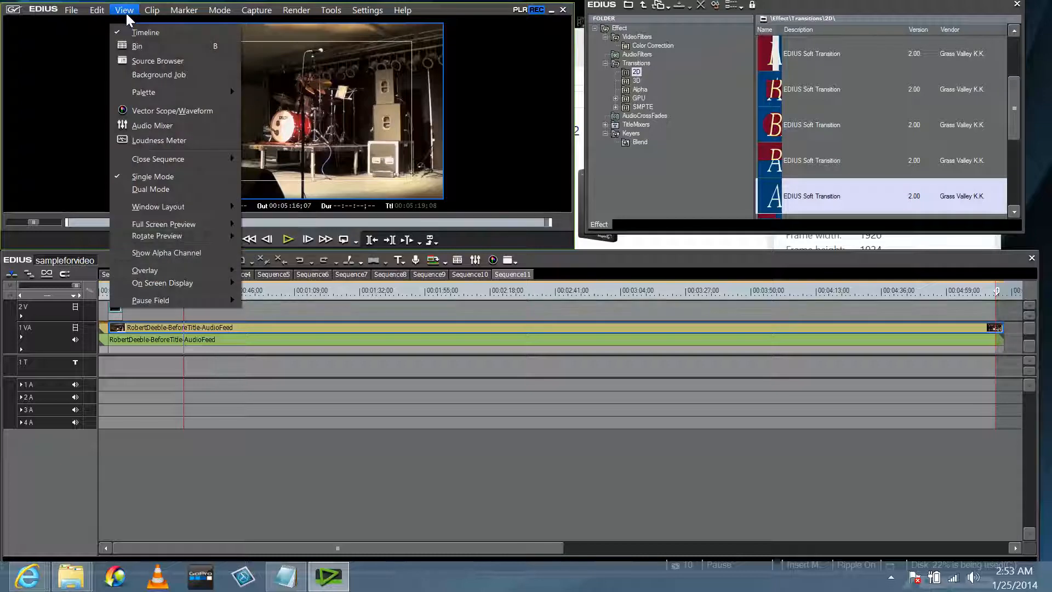